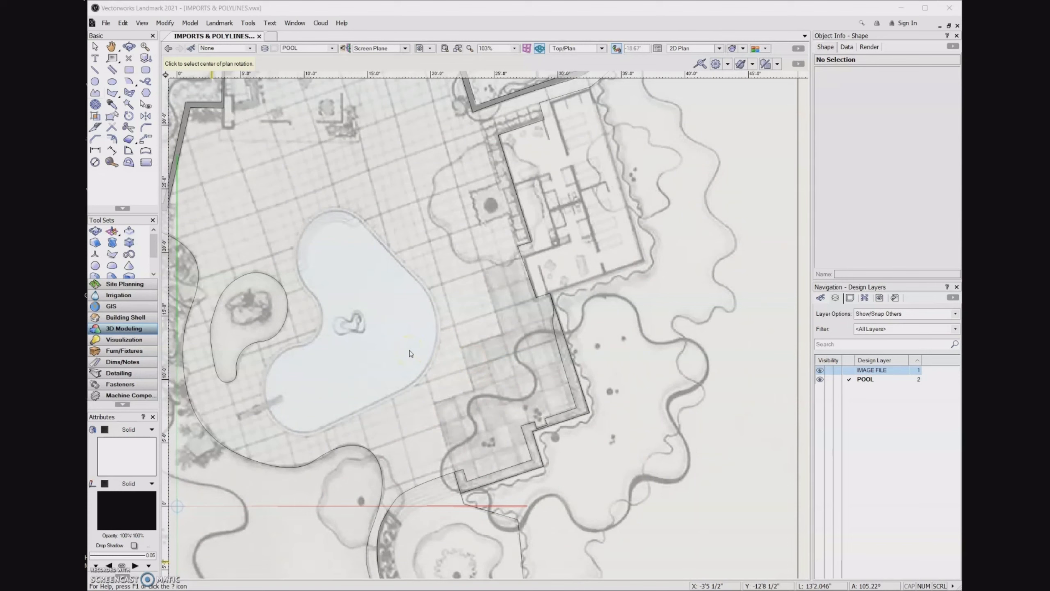
- Rotate the plan view to about -18.43° from the terrace wall's lower corner, aligning the view with the wall's edge
left_click(402, 358)
left_click(525, 188)
left_click(616, 49)
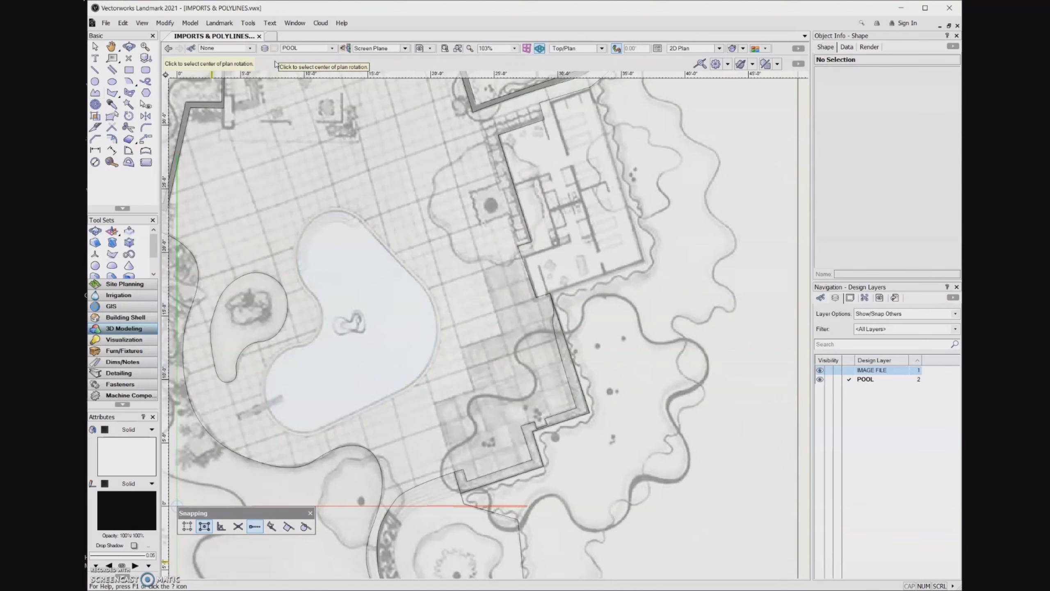
left_click(467, 481)
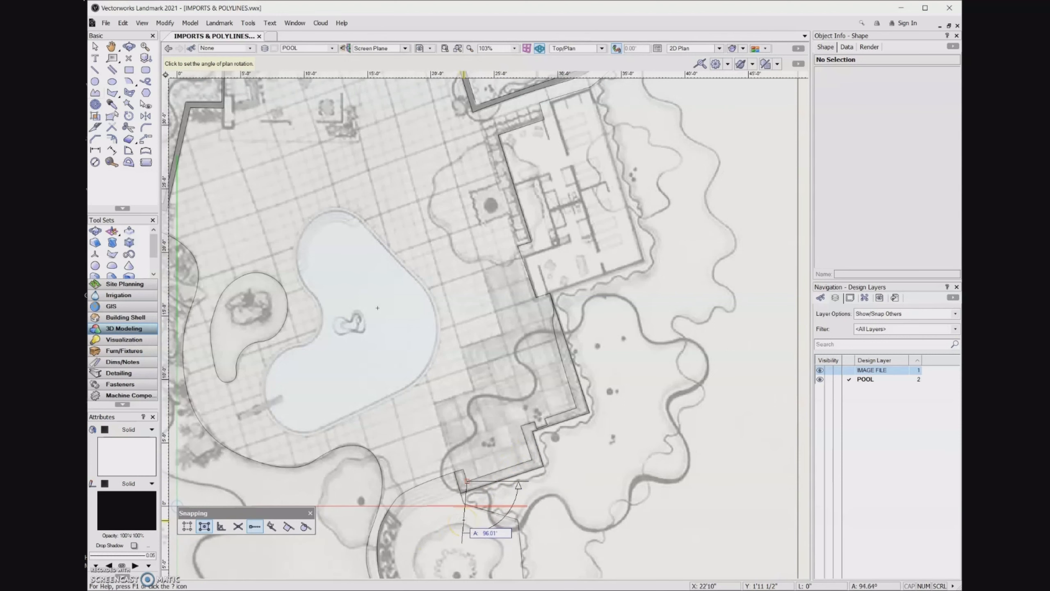
left_click(528, 460)
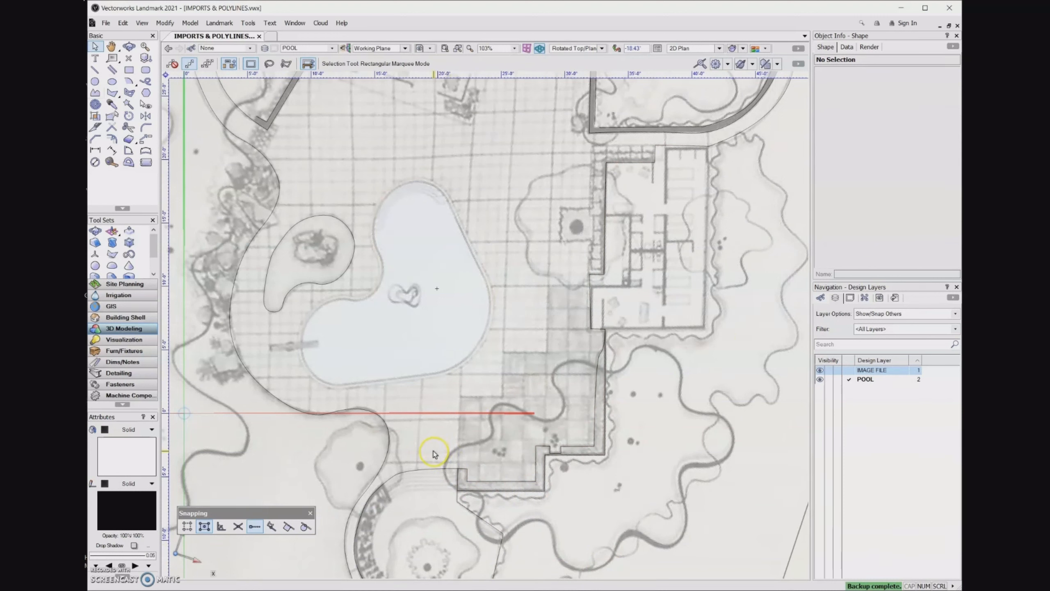
- Draw three stepped rectangles over the paved terrace toward the building, about 3'7" × 5'8", 4'8 1/2" × 3'5 1/2" and 3'4" × 5'2"
left_click(129, 69)
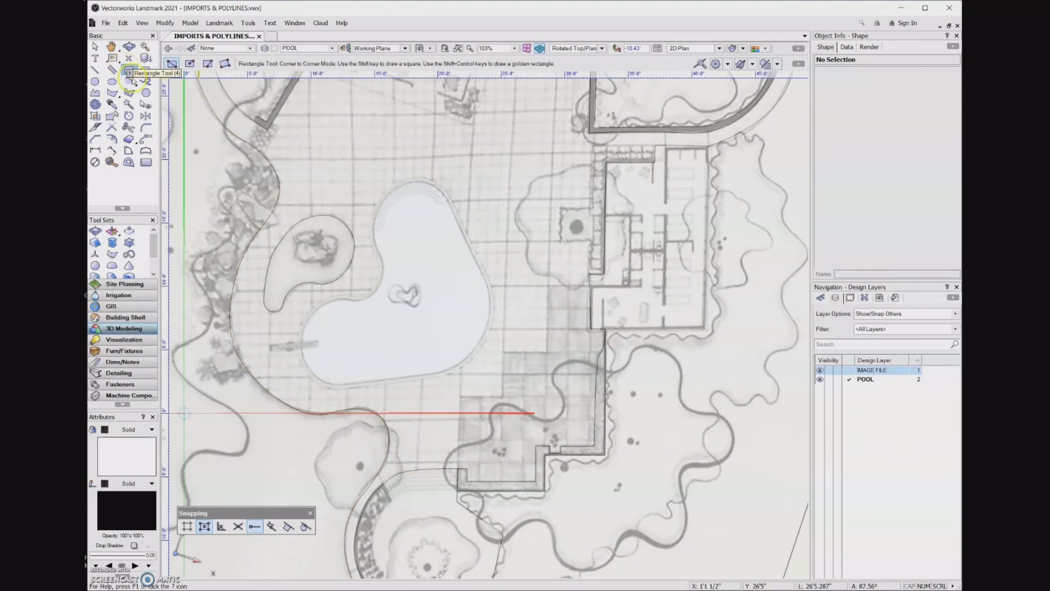
left_click_drag(458, 468, 503, 396)
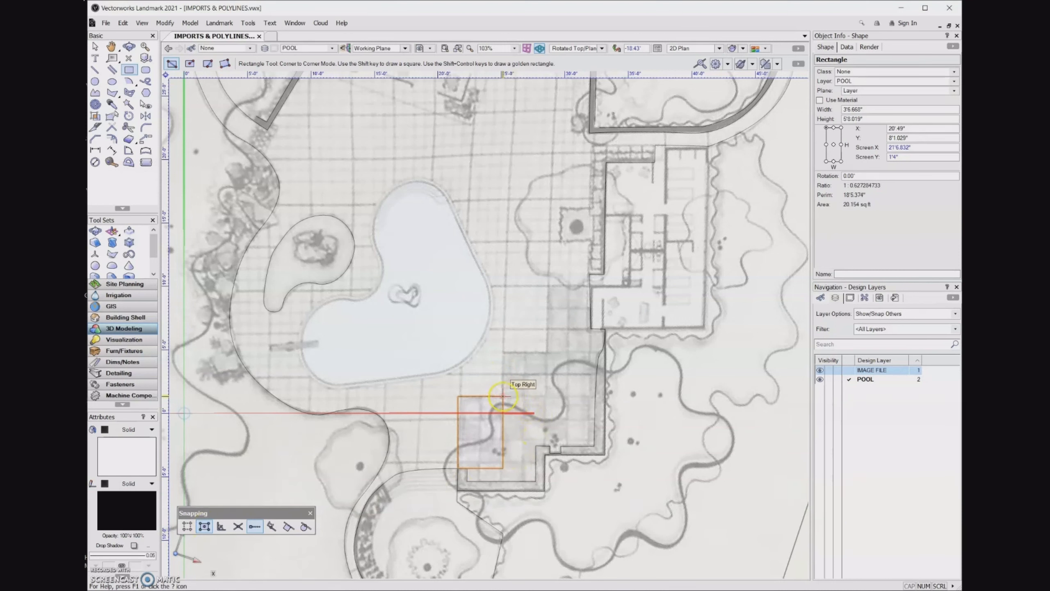
left_click_drag(502, 396, 562, 352)
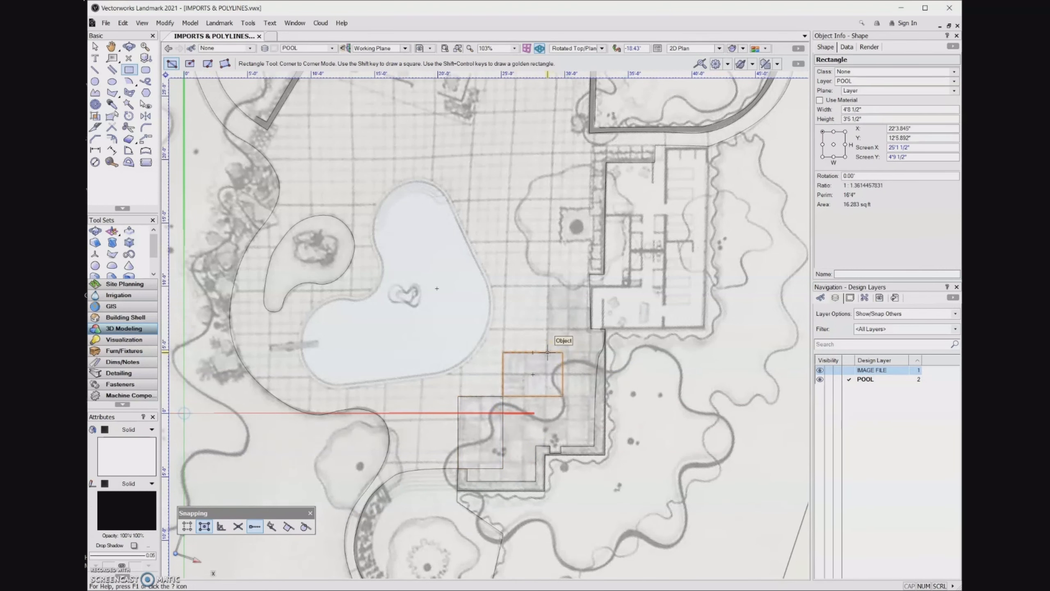
left_click_drag(547, 352, 590, 285)
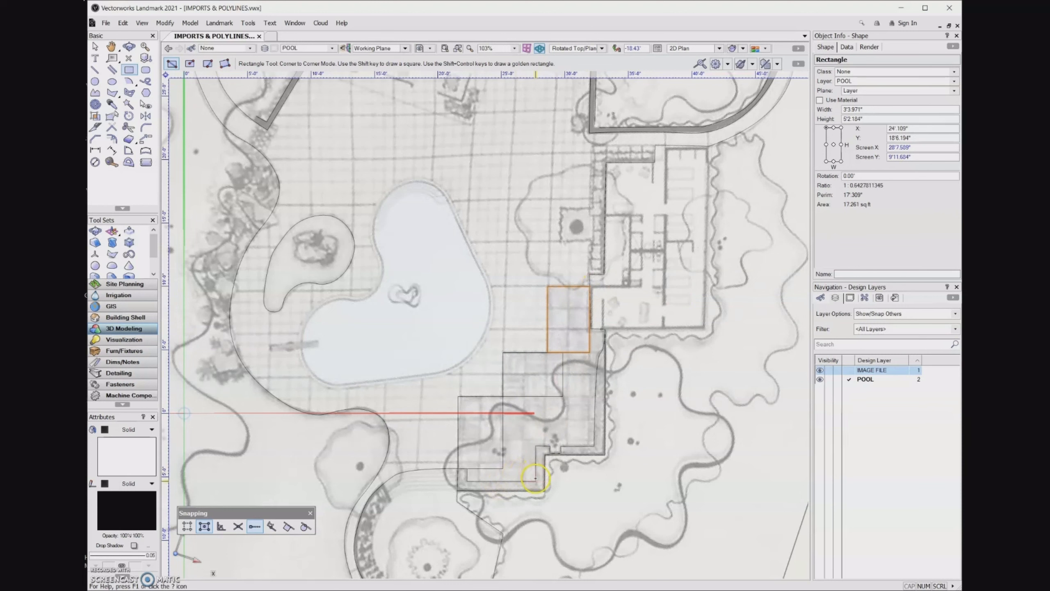
- Cover the rest of the paved terrace with four rectangles and add one about 10" × 6 1/2" in the wall's small notch
left_click_drag(535, 482, 503, 397)
left_click_drag(502, 480, 467, 469)
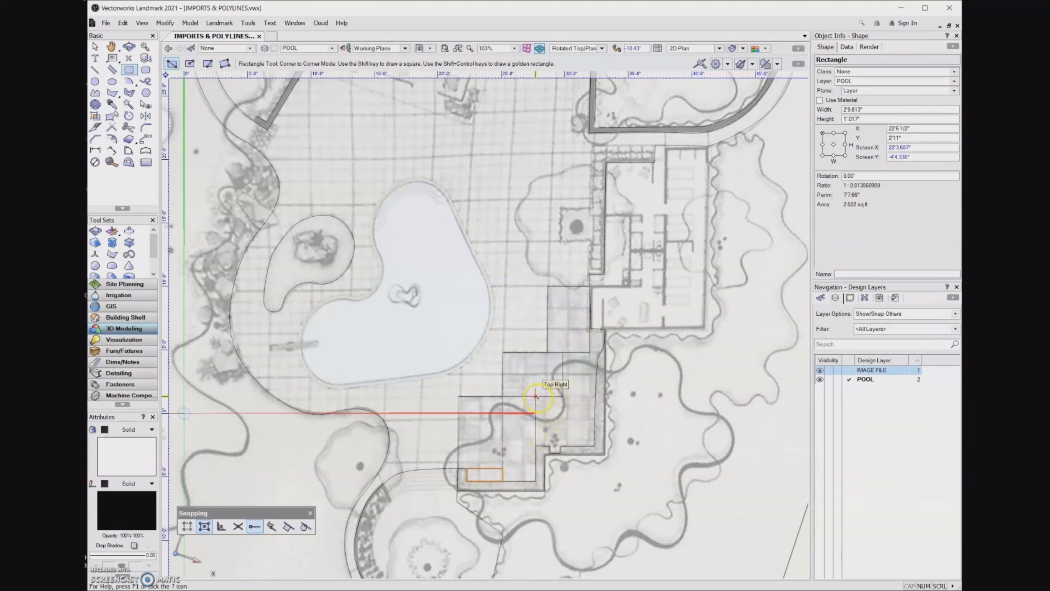
left_click_drag(535, 396, 590, 442)
left_click_drag(563, 352, 594, 396)
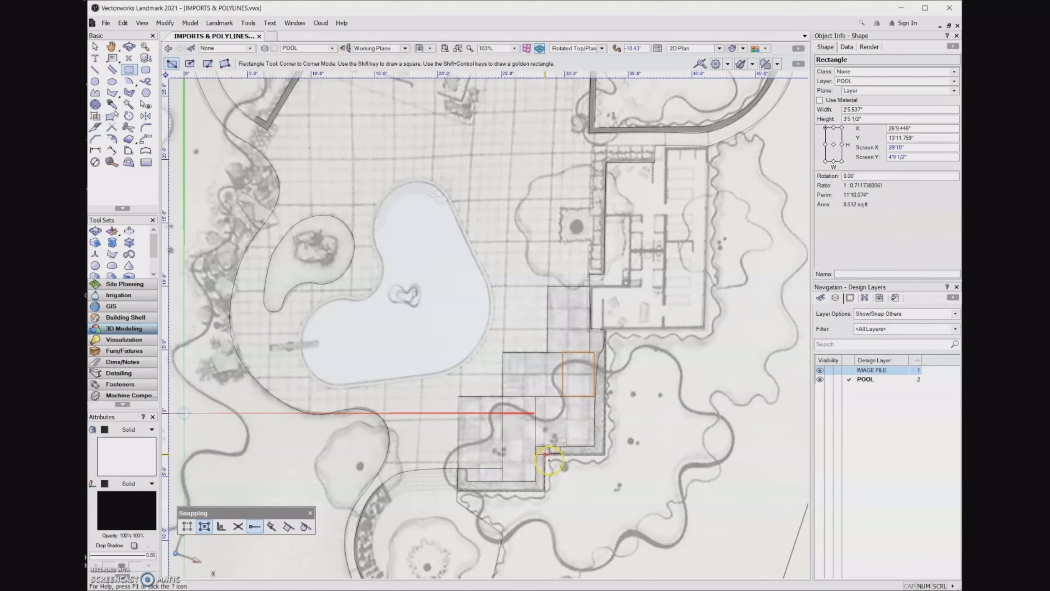
scroll(544, 489, "up", 4)
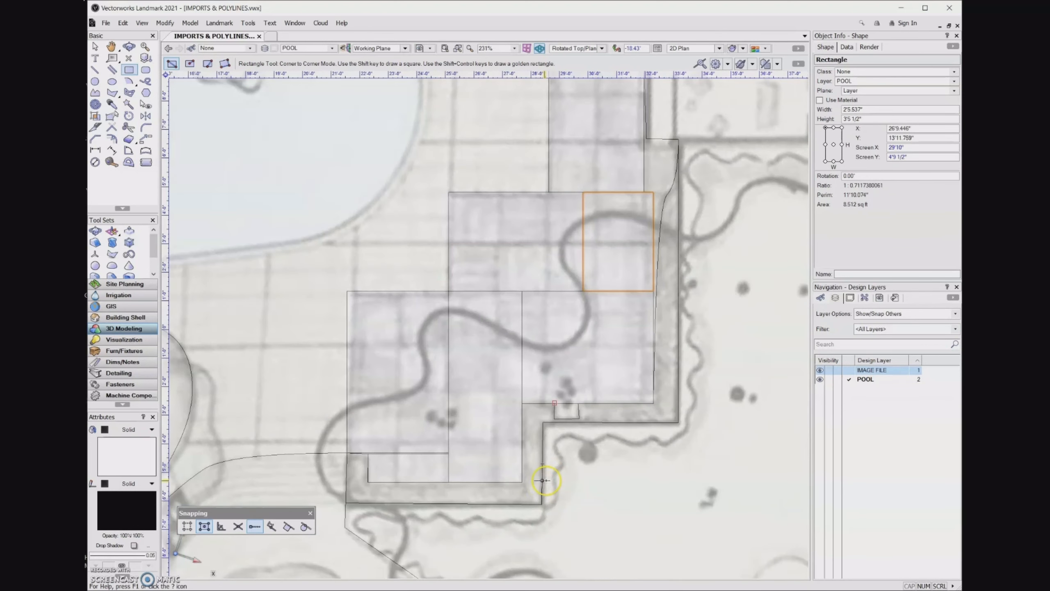
left_click_drag(555, 418, 579, 404)
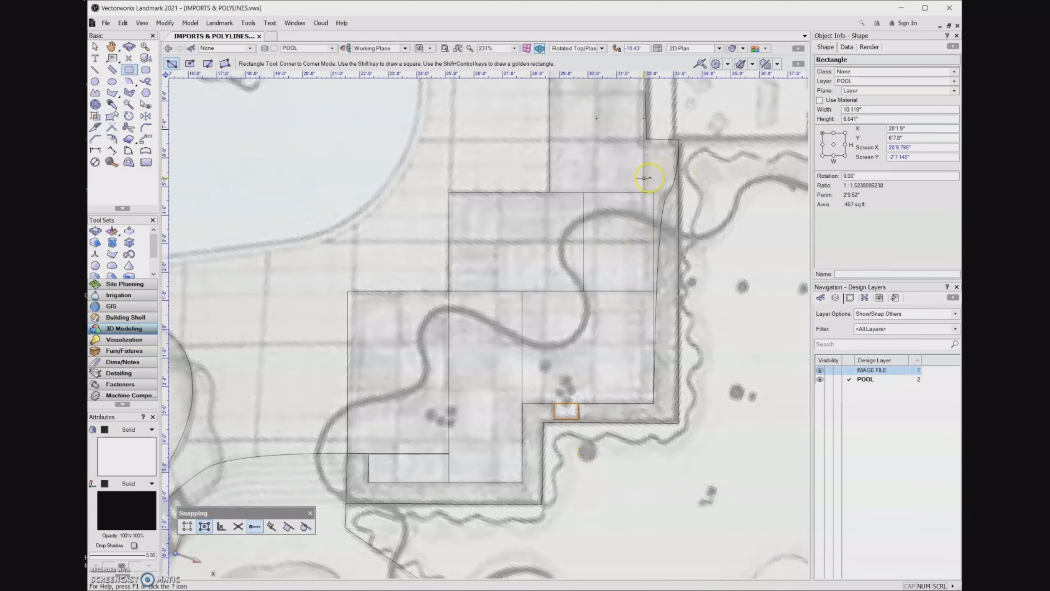
- Select all eight terrace rectangles and merge them into a single polygon with Add Surface
scroll(668, 177, "down", 2)
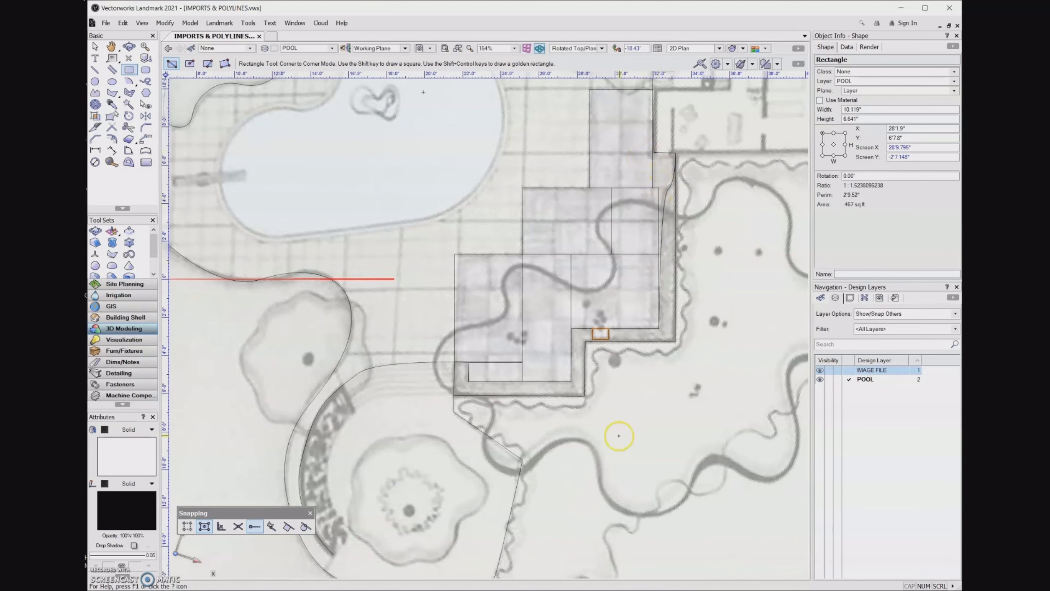
scroll(664, 441, "down", 1)
scroll(537, 405, "up", 2)
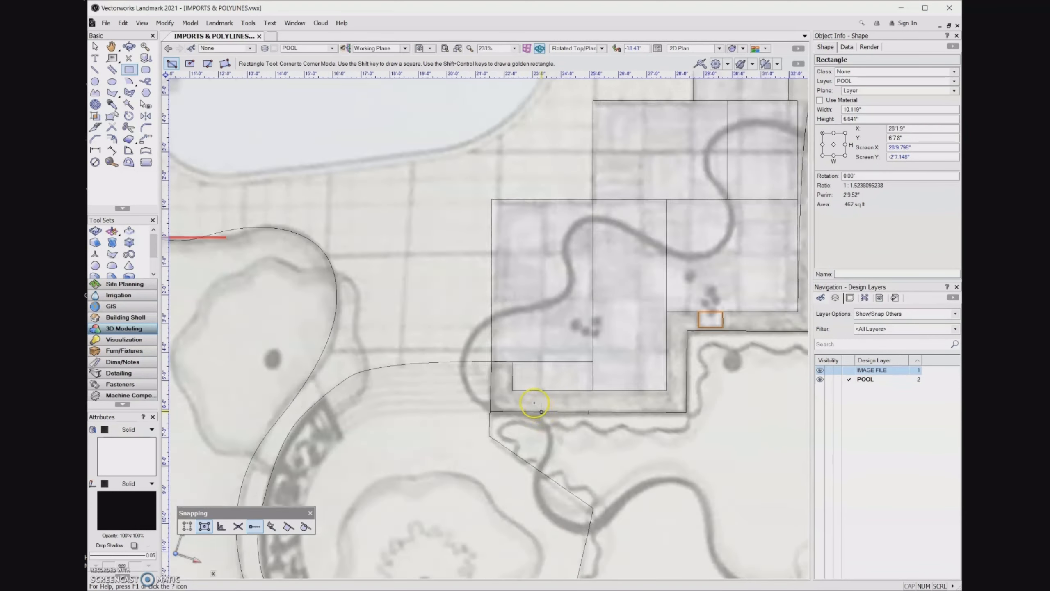
scroll(534, 402, "up", 2)
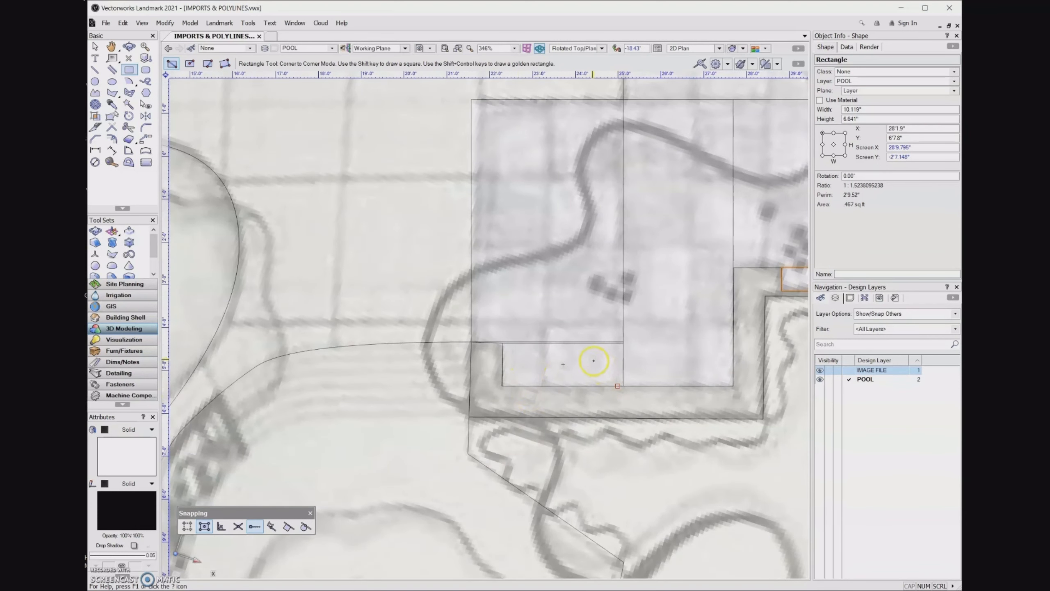
scroll(587, 351, "down", 6)
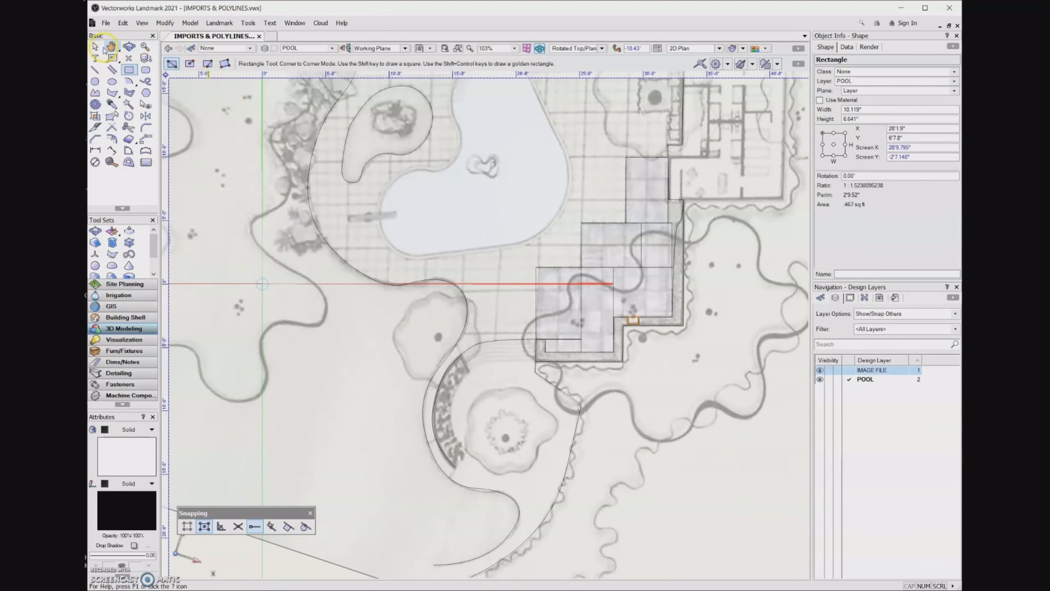
left_click(95, 47)
left_click(560, 296)
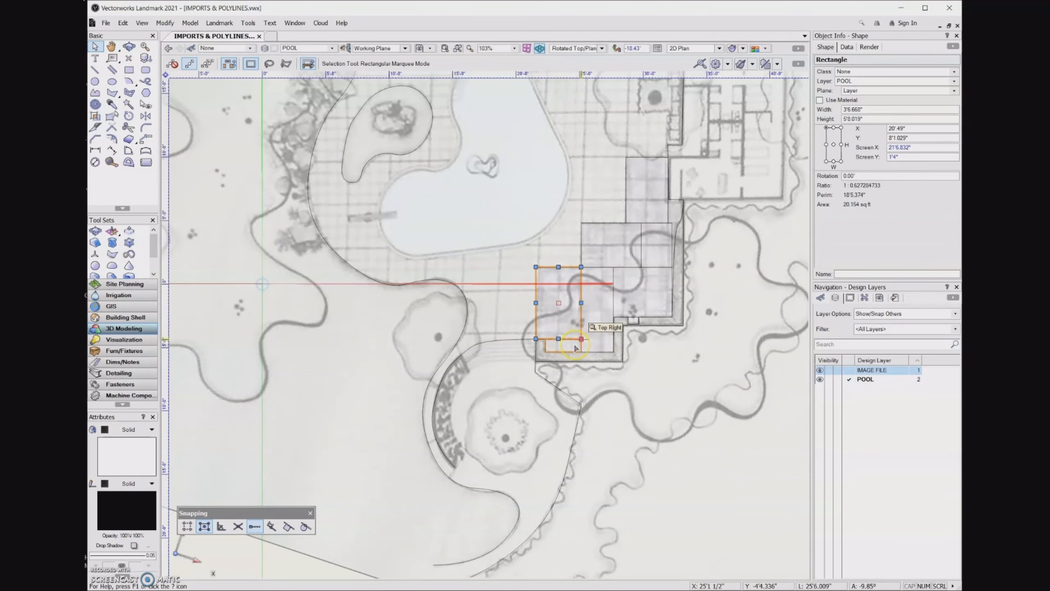
left_click(595, 316, "shift")
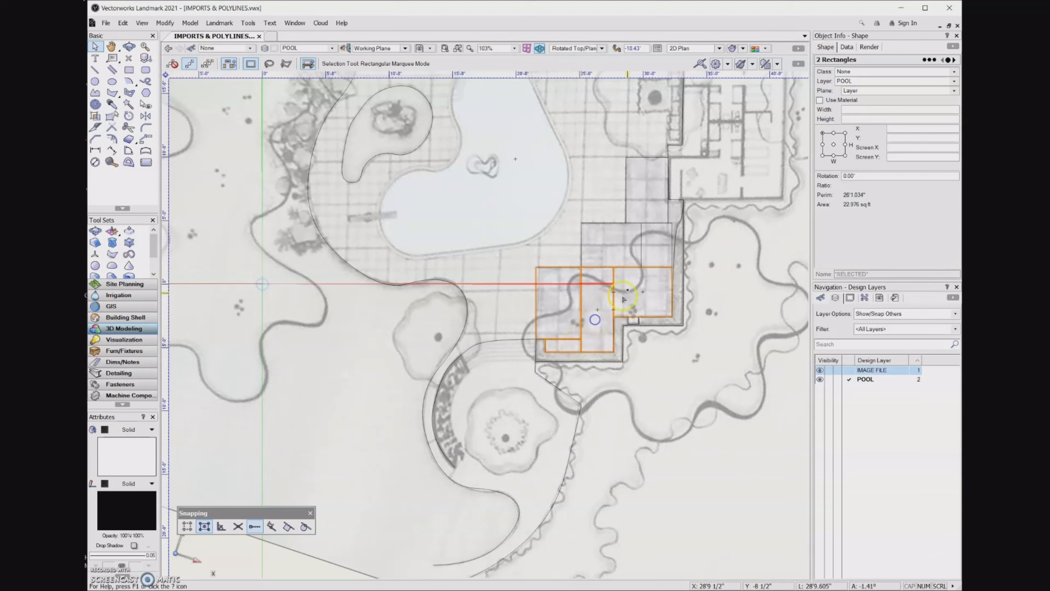
left_click(641, 289, "shift")
left_click(651, 242, "shift")
left_click(629, 240, "shift")
left_click(641, 204, "shift")
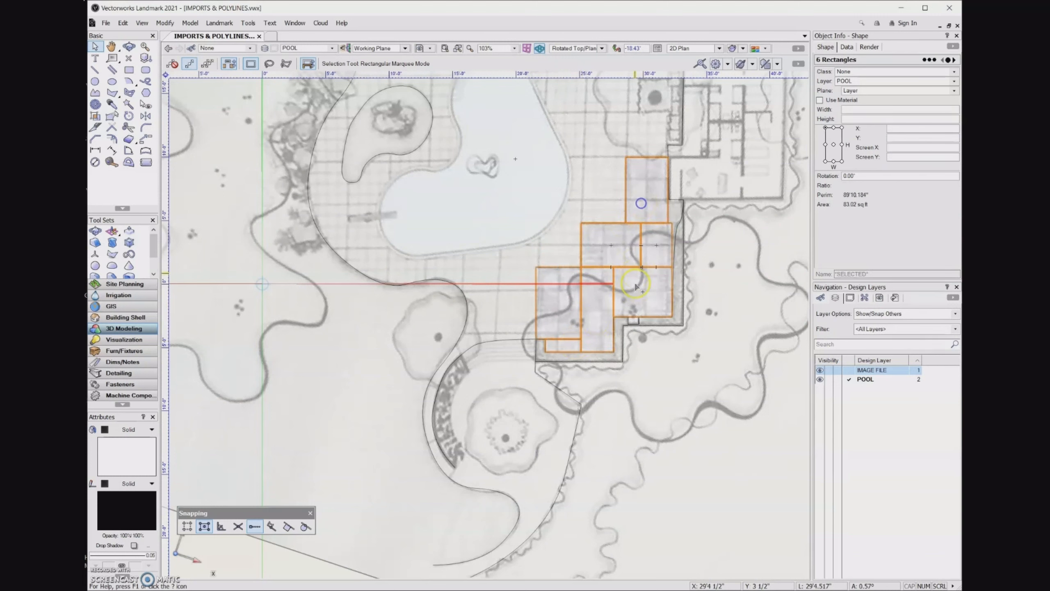
left_click(633, 325, "shift")
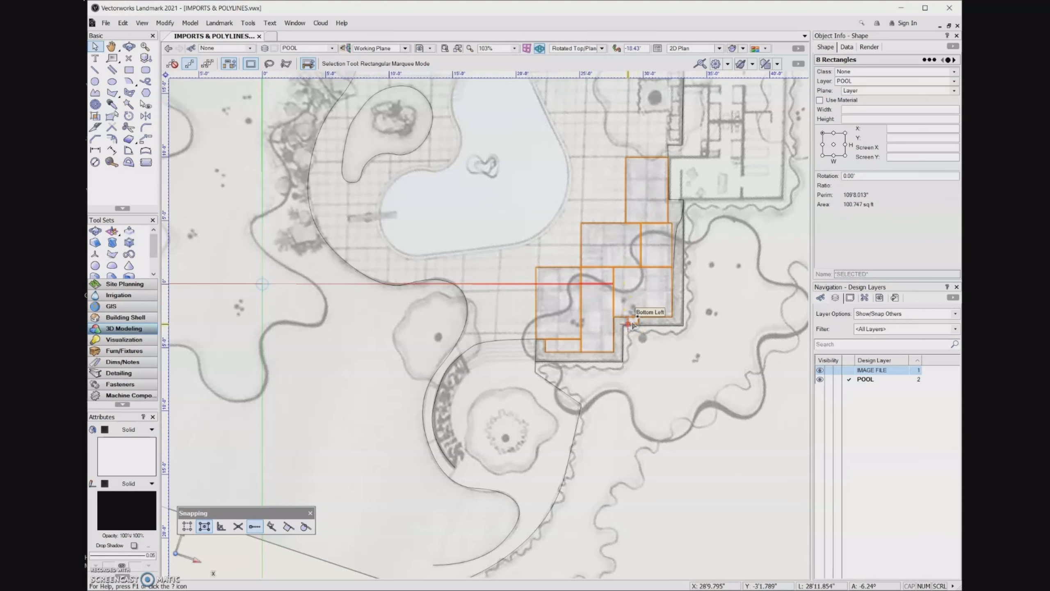
right_click(632, 323)
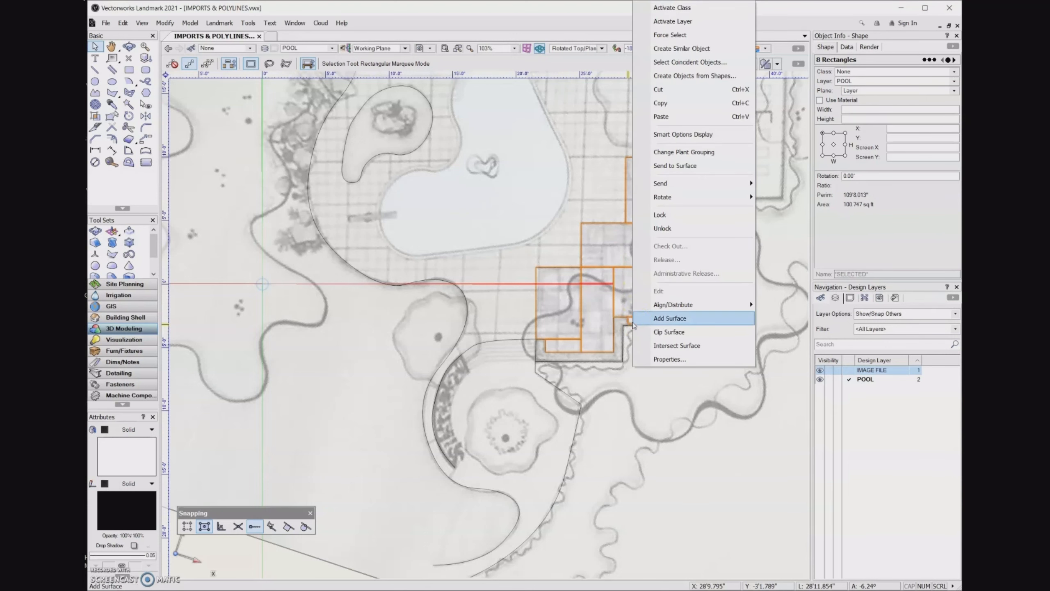
left_click(640, 322)
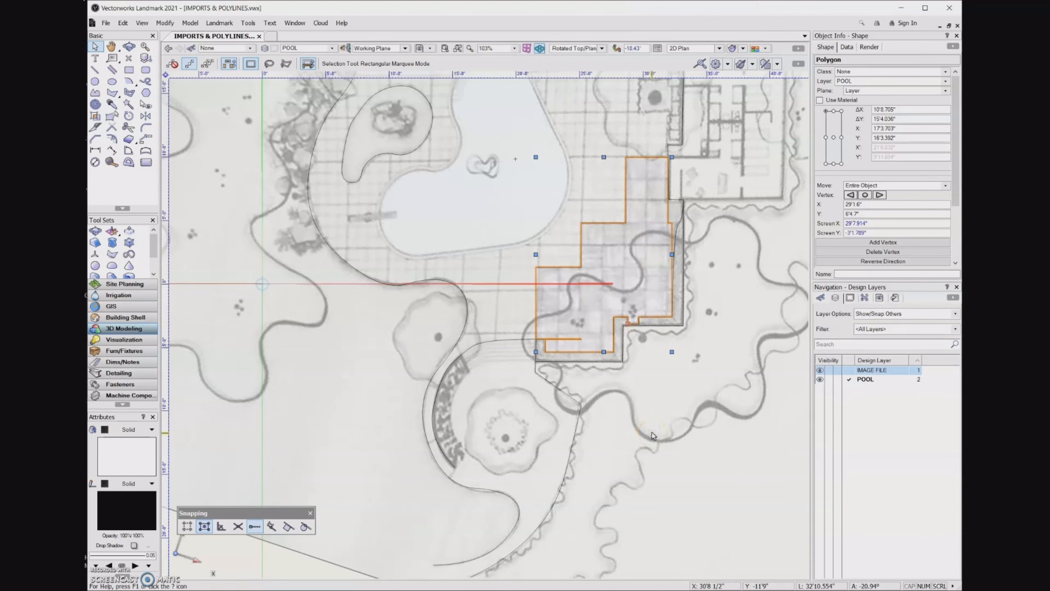
- Draw a rectangle about 3'5" × 2' across the thin gap at the terrace polygon's lower end, starting from its inner corner
scroll(549, 344, "up", 5)
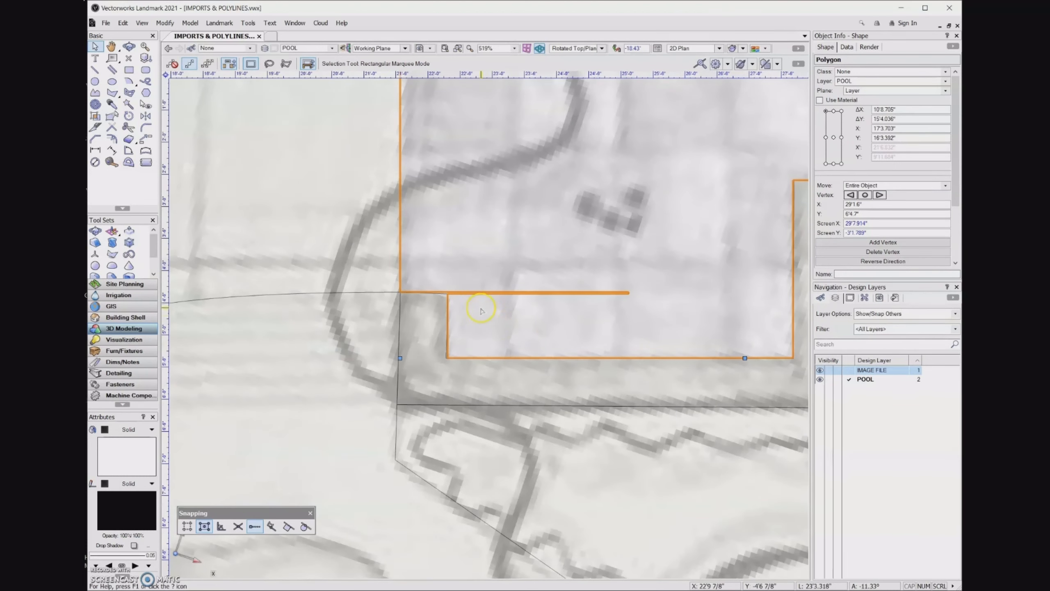
scroll(471, 263, "up", 3)
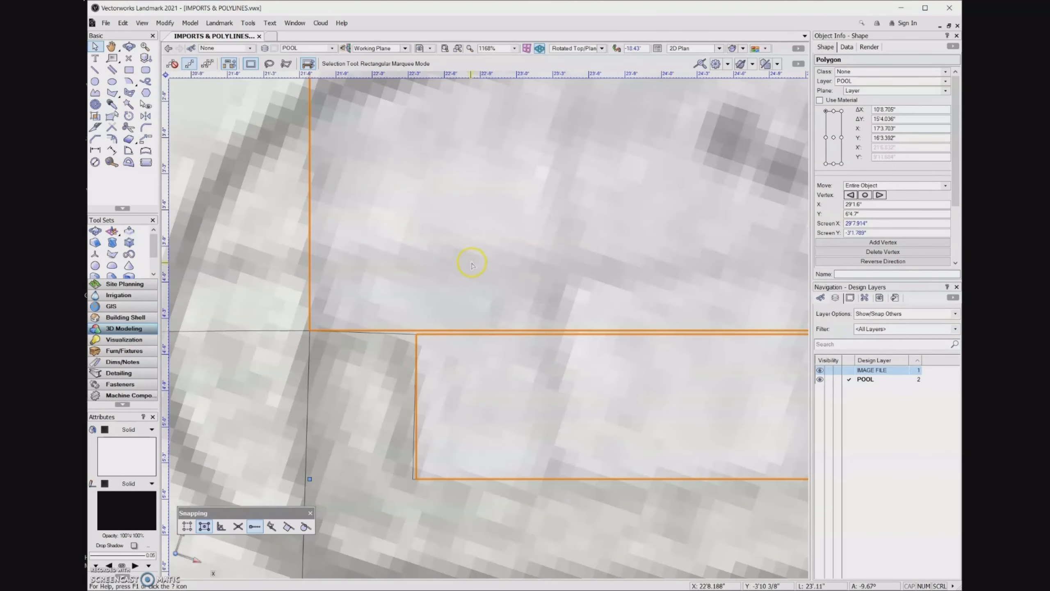
scroll(470, 263, "down", 4)
scroll(469, 261, "up", 3)
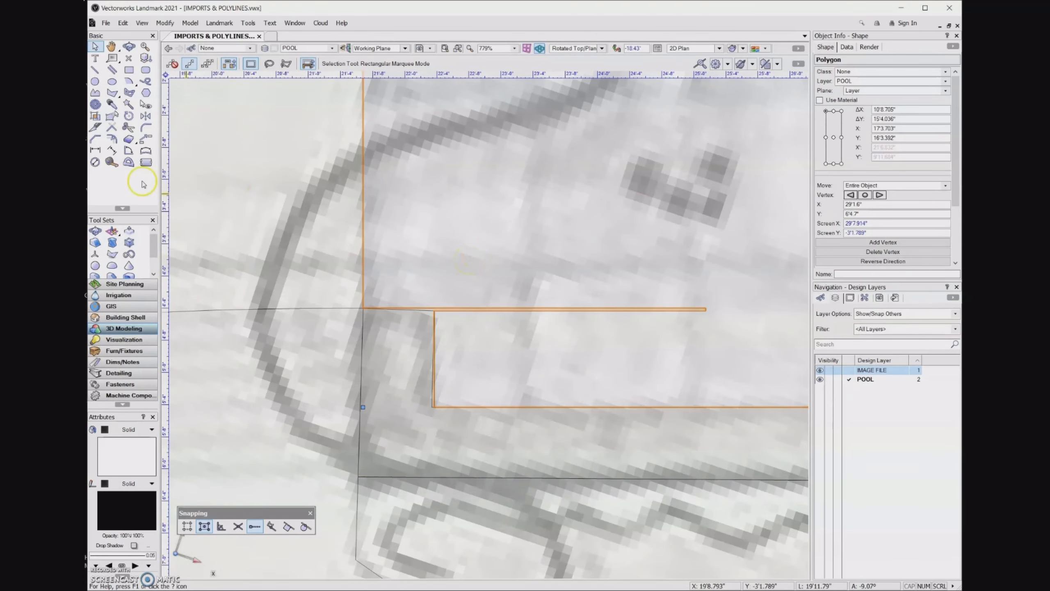
left_click(132, 71)
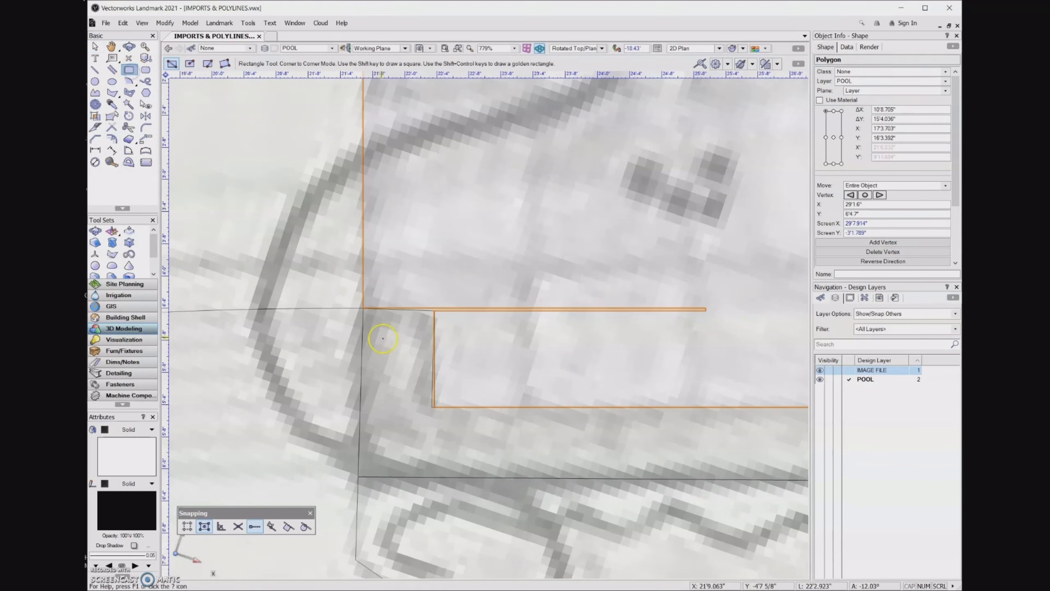
left_click(434, 407)
left_click(763, 213)
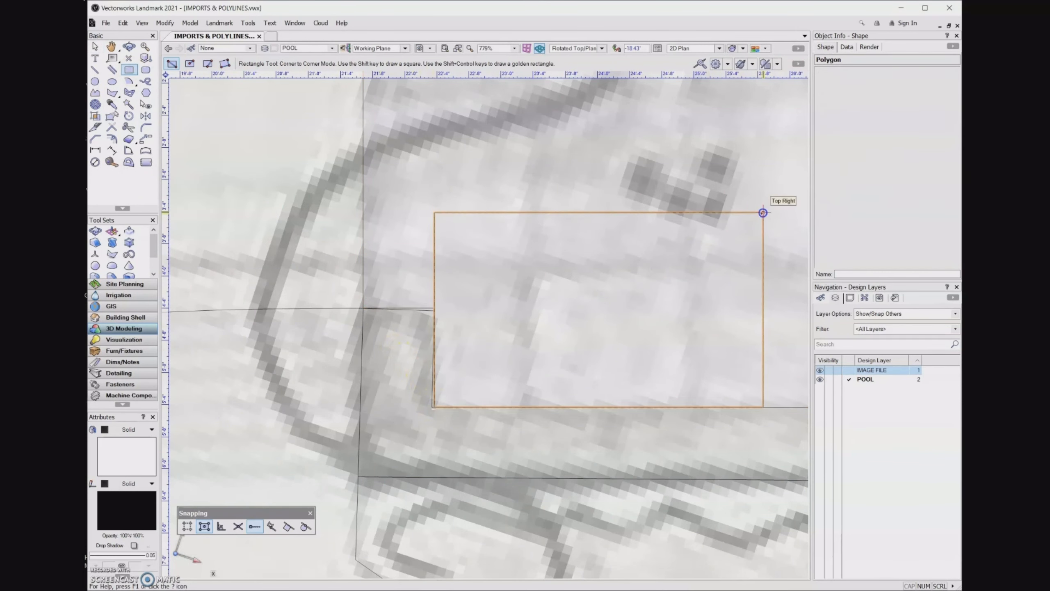
- Select the terrace polygon and the gap-covering rectangle and combine them with Add Surface
scroll(364, 498, "down", 2)
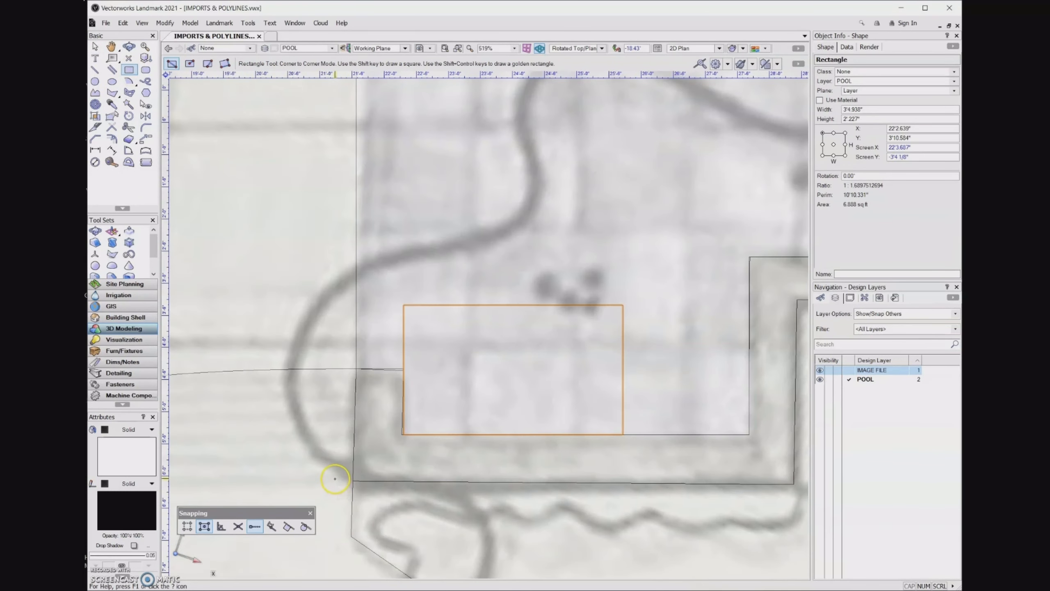
key("x")
key("ctrl+a")
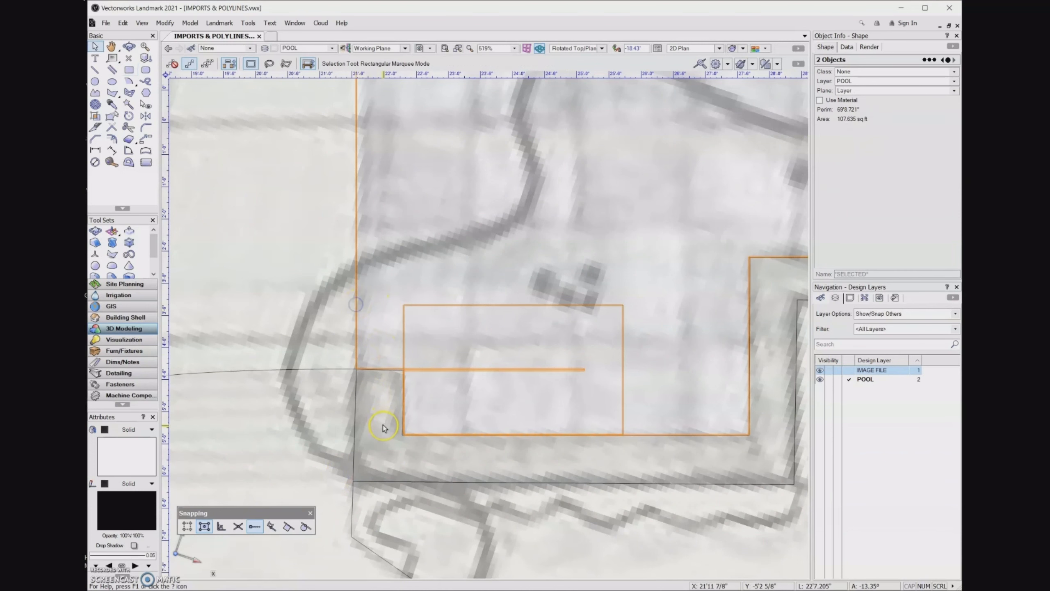
scroll(383, 428, "down", 2)
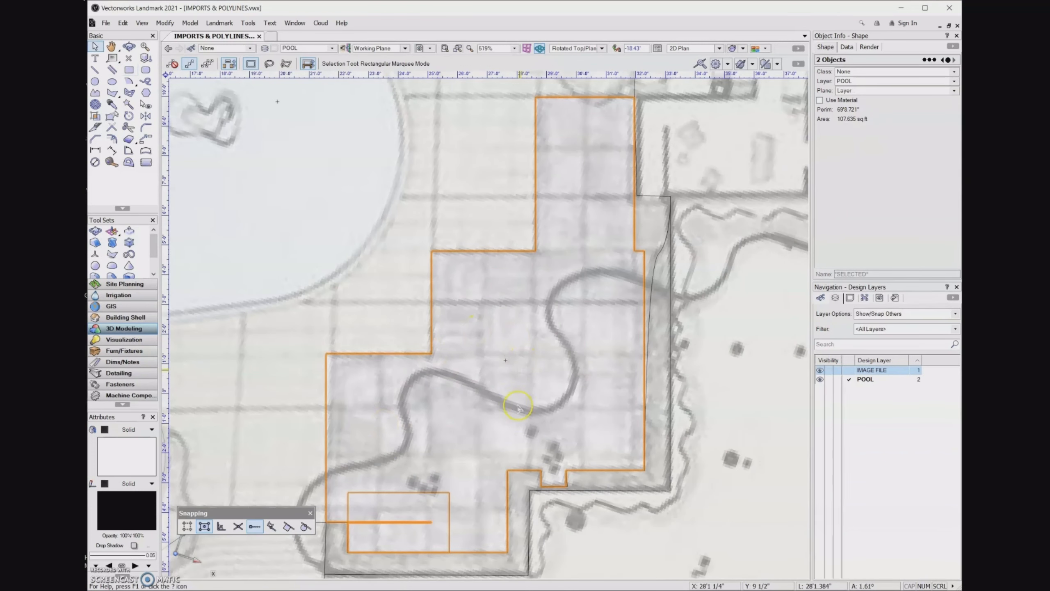
right_click(433, 492)
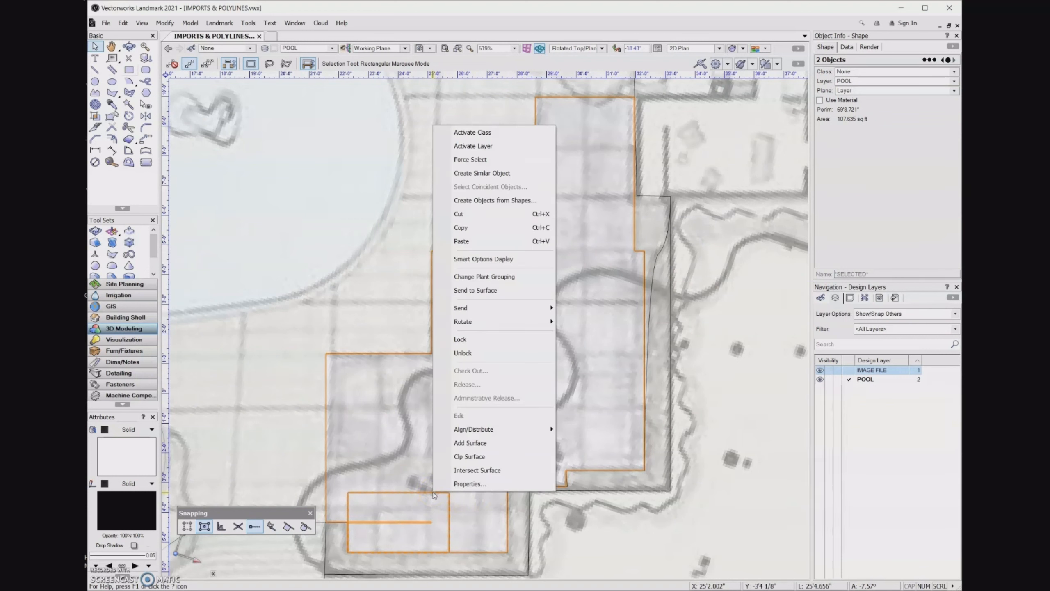
left_click(440, 444)
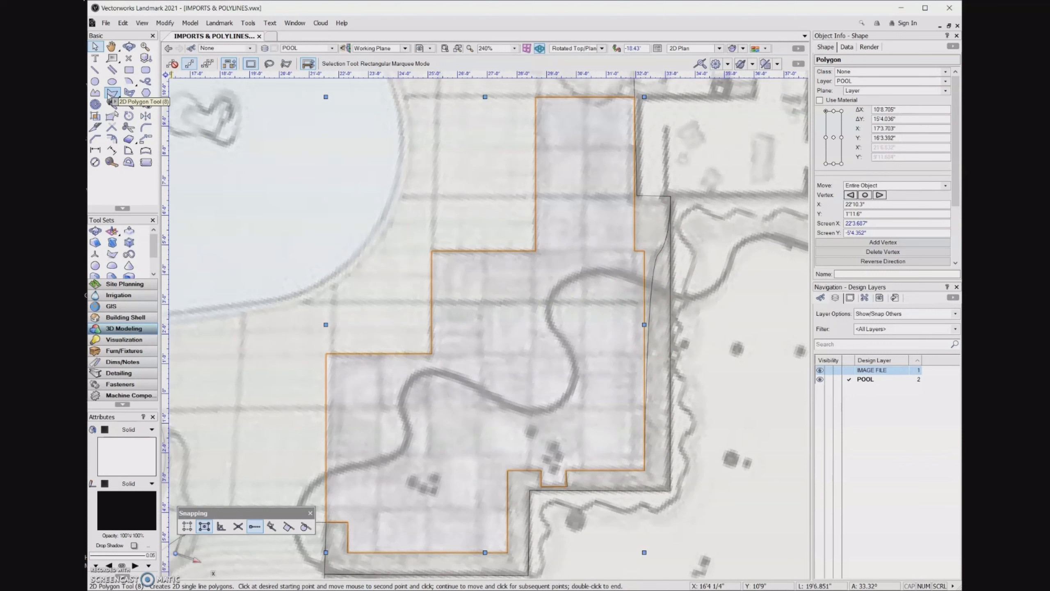
left_click(110, 93)
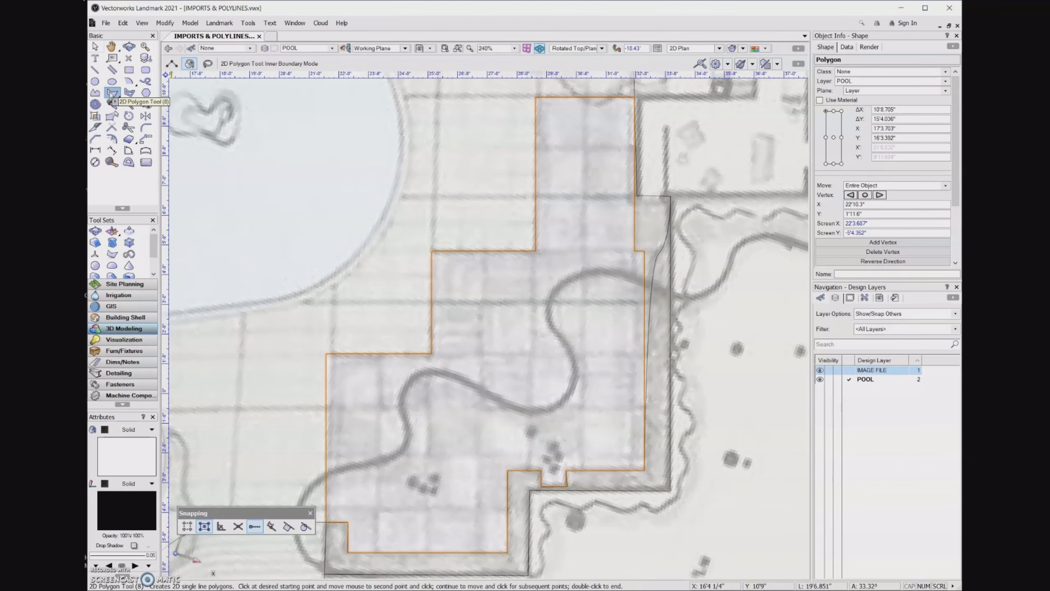
left_click(170, 64)
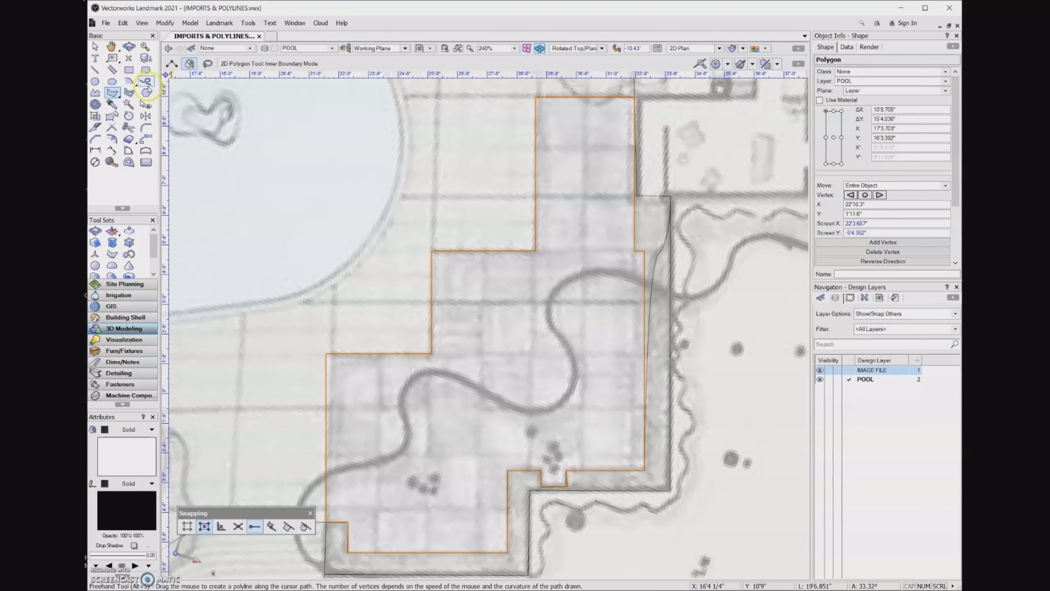
left_click(95, 94)
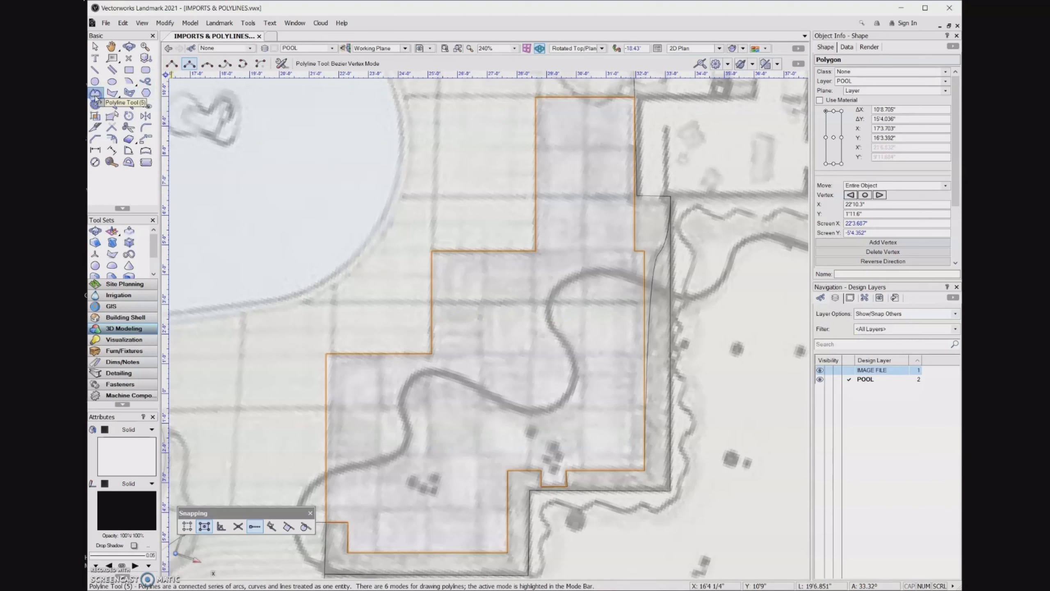
left_click(171, 64)
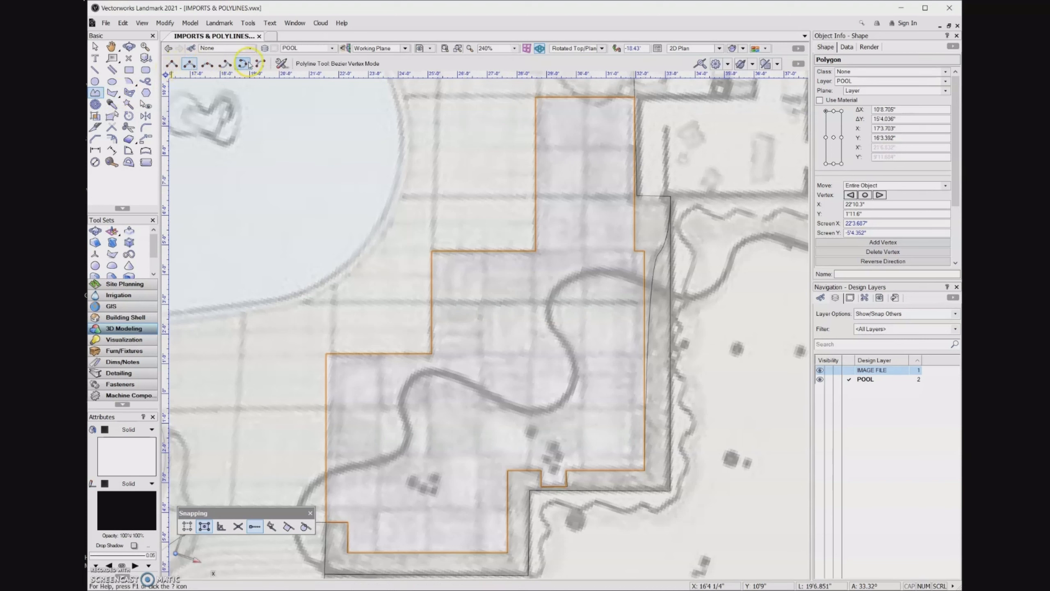
- Fill the narrow gap between the terrace polygon and the wall line using the 2D Polygon tool in Inner Boundary mode
left_click(113, 93)
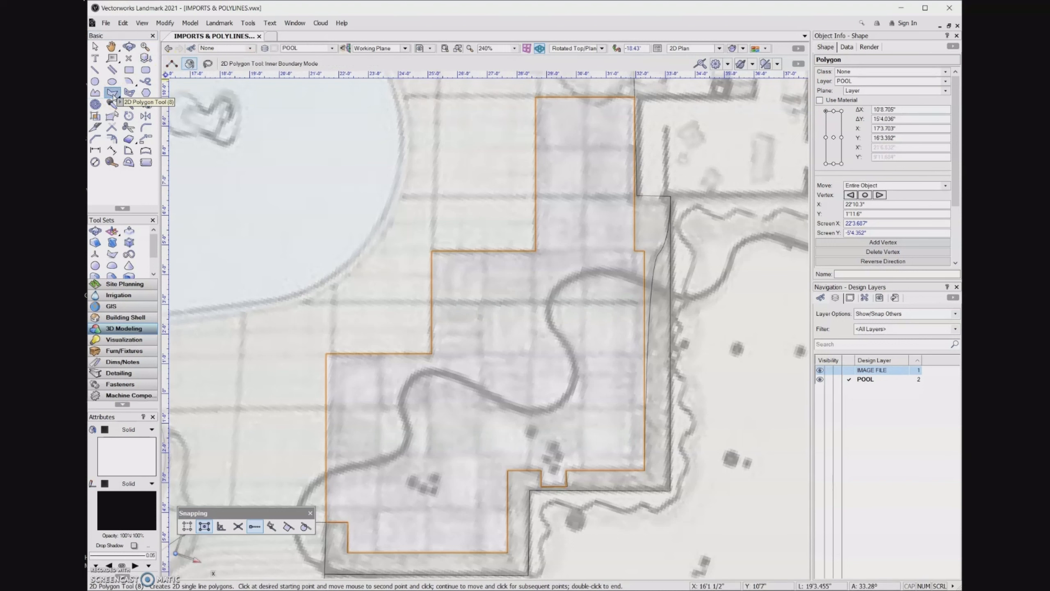
left_click(189, 64)
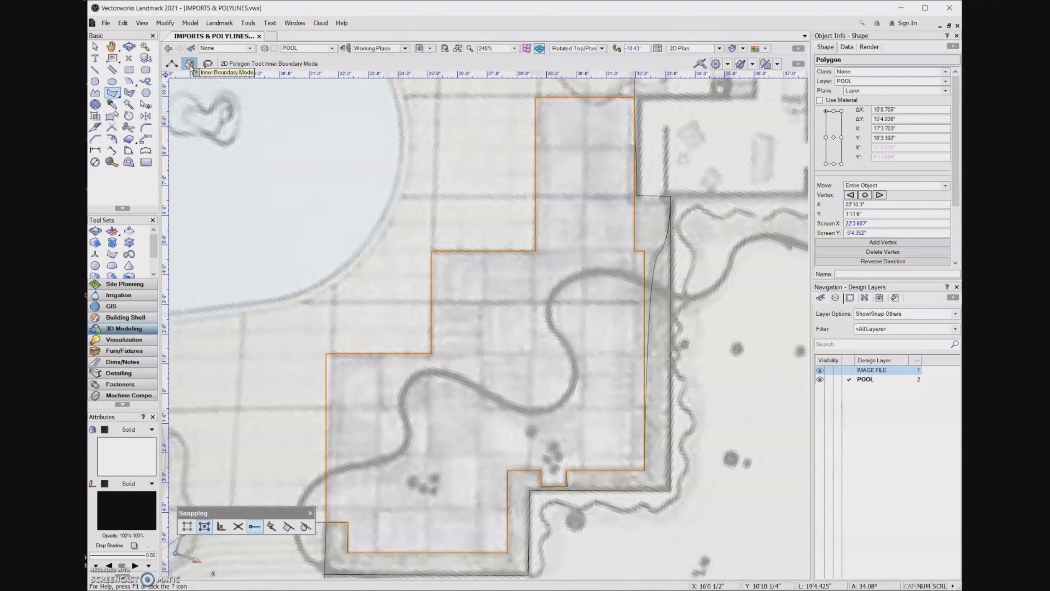
left_click(643, 217)
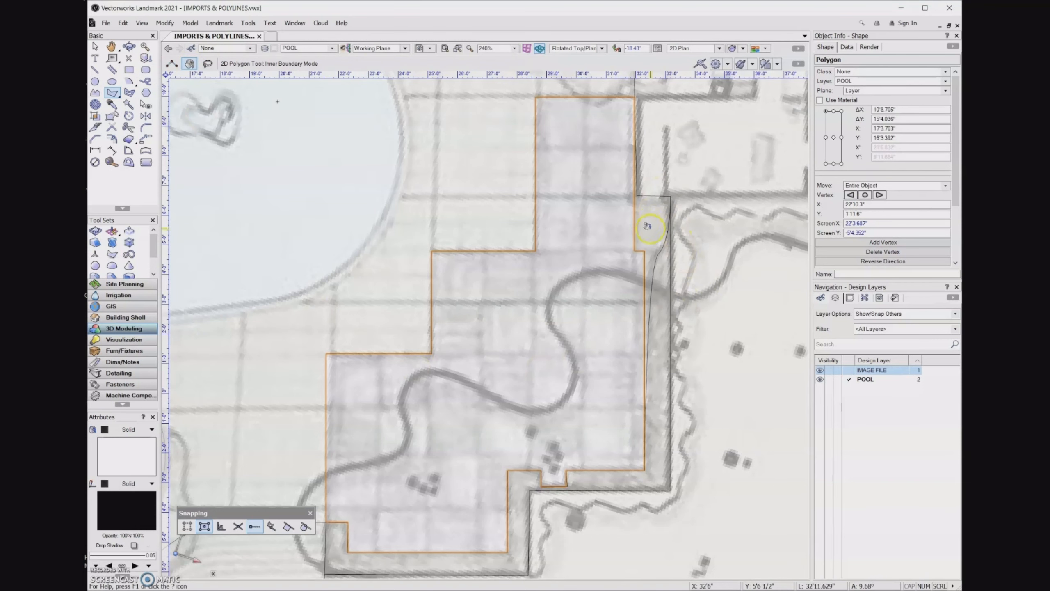
middle_click_drag(648, 220, 561, 294)
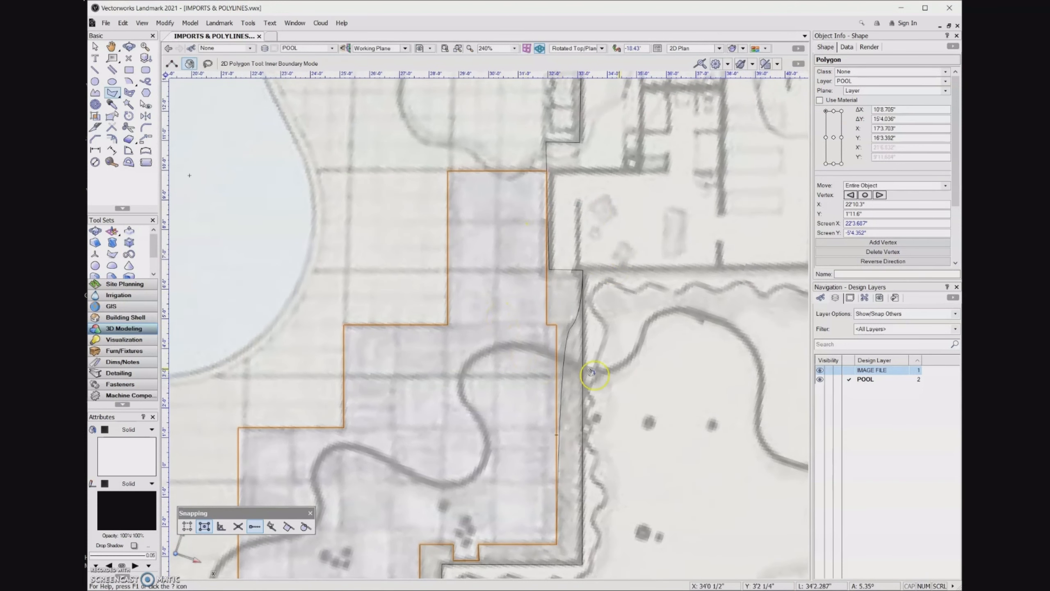
left_click(561, 294)
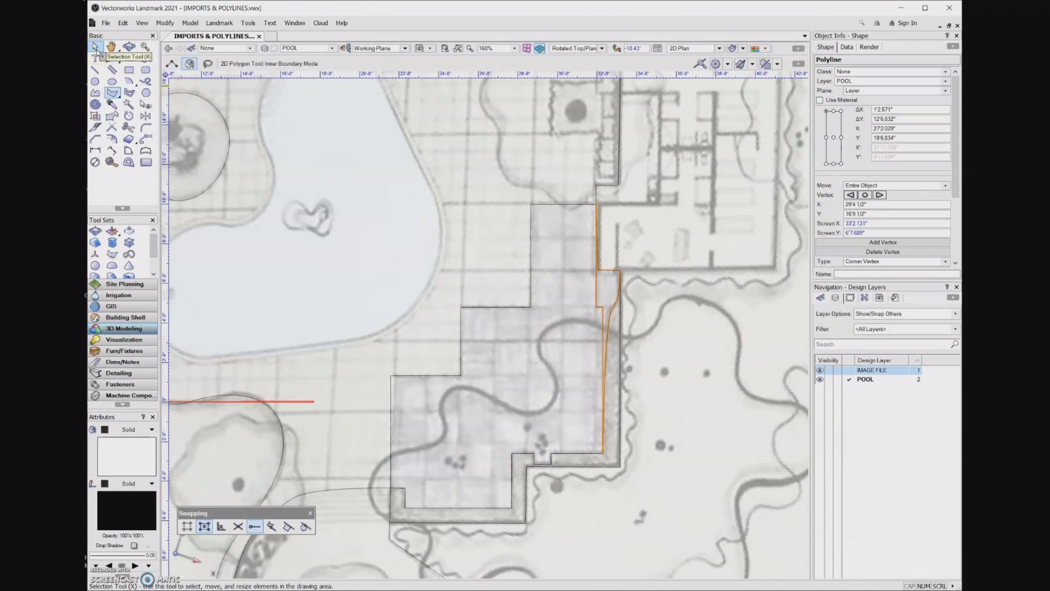
- Select the gap-filling polyline together with the terrace polygon and merge them with Add Surface
left_click(95, 46)
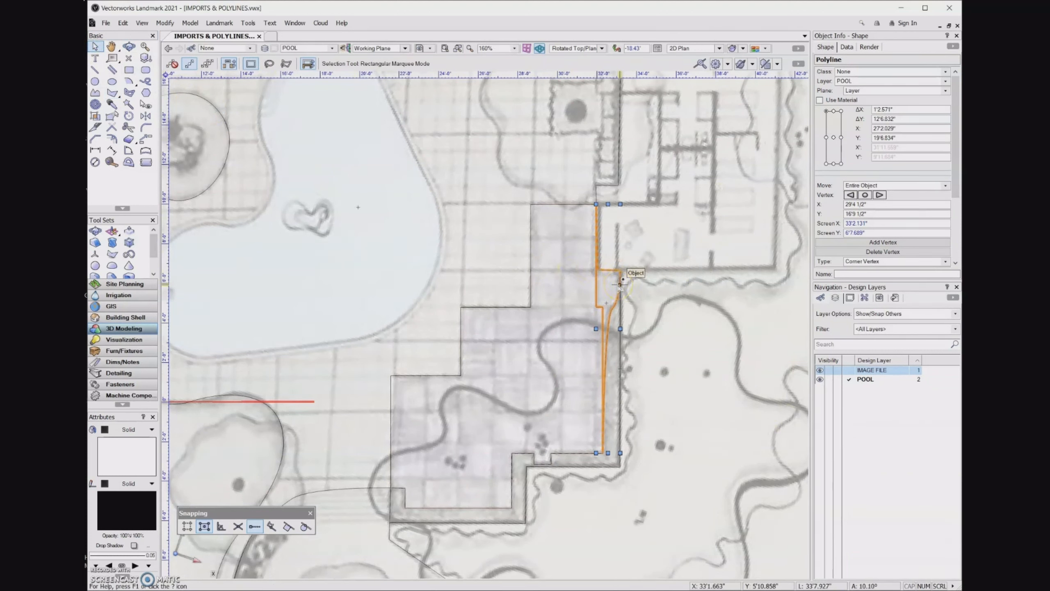
left_click(531, 256, "shift")
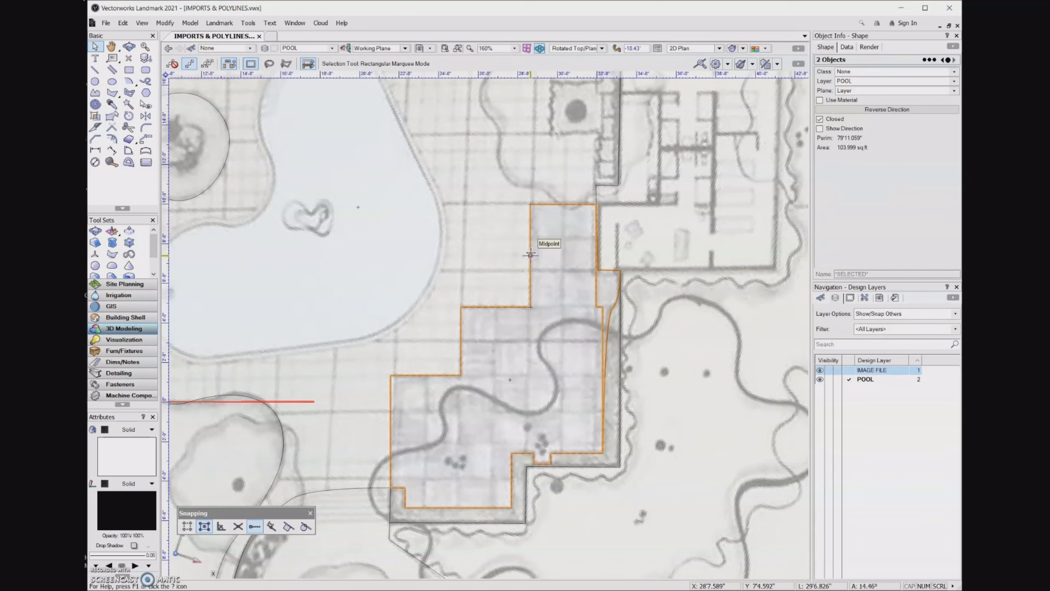
right_click(531, 255)
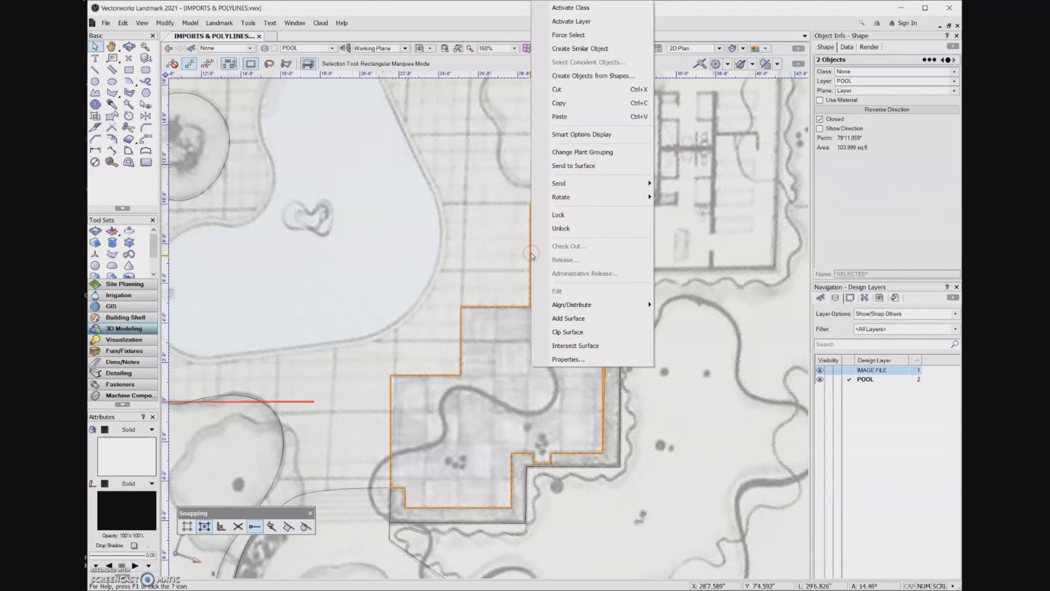
left_click(549, 320)
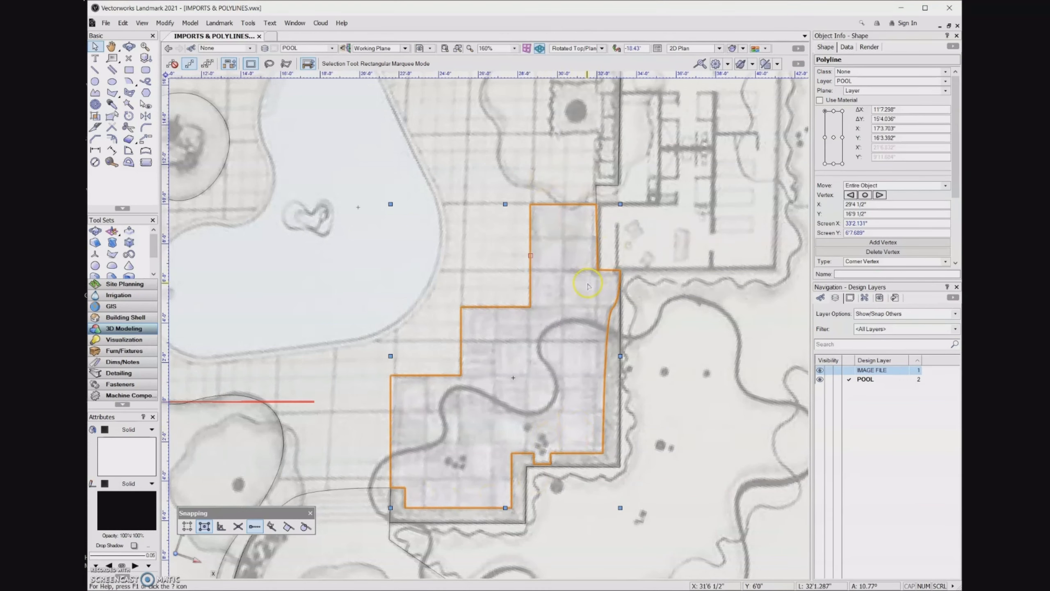
left_click(96, 94)
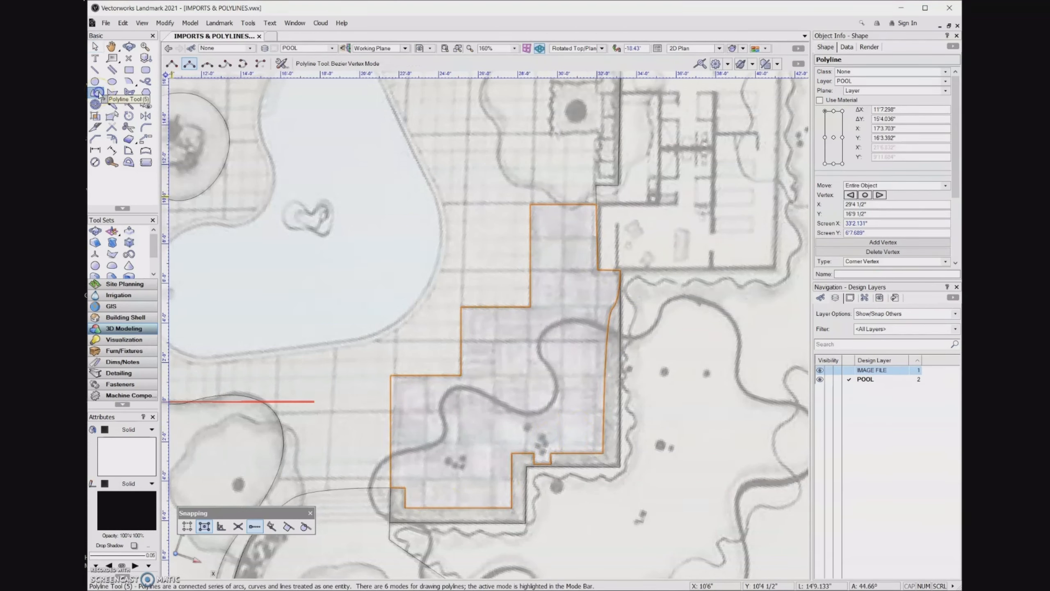
left_click(197, 66)
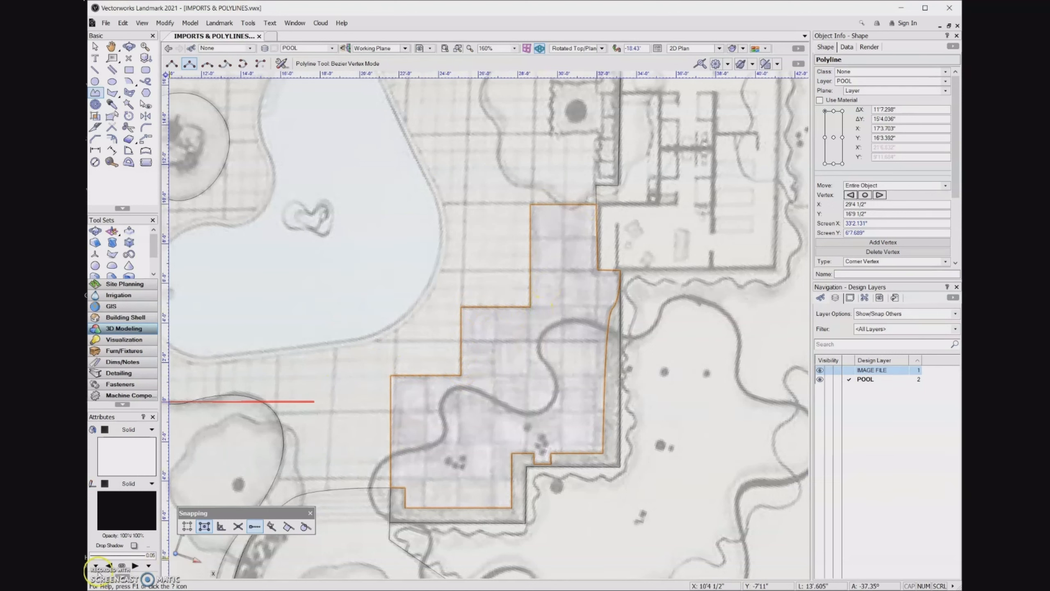
left_click(311, 513)
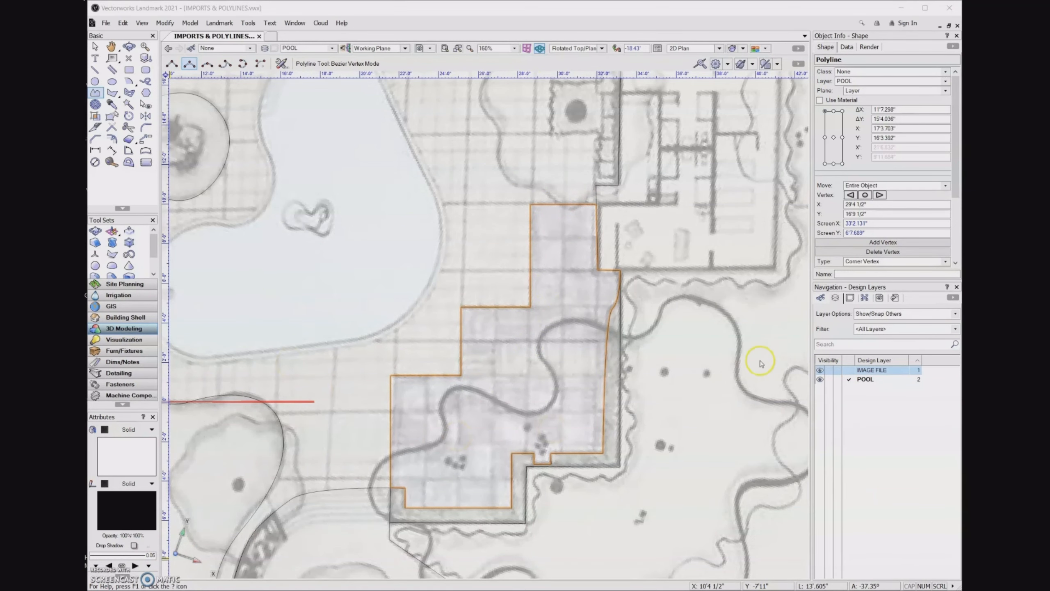
- Hide the IMAGE FILE layer and fill the merged terrace with the Exterior Deck Boards 4in HF hatch, searching the libraries for "deck"
left_click(831, 372)
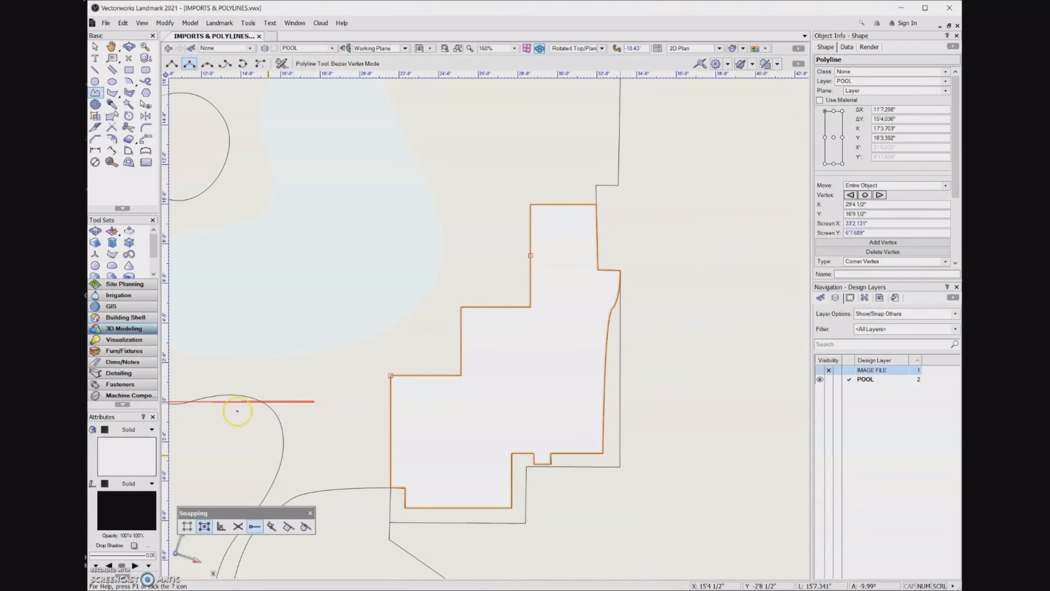
left_click(139, 430)
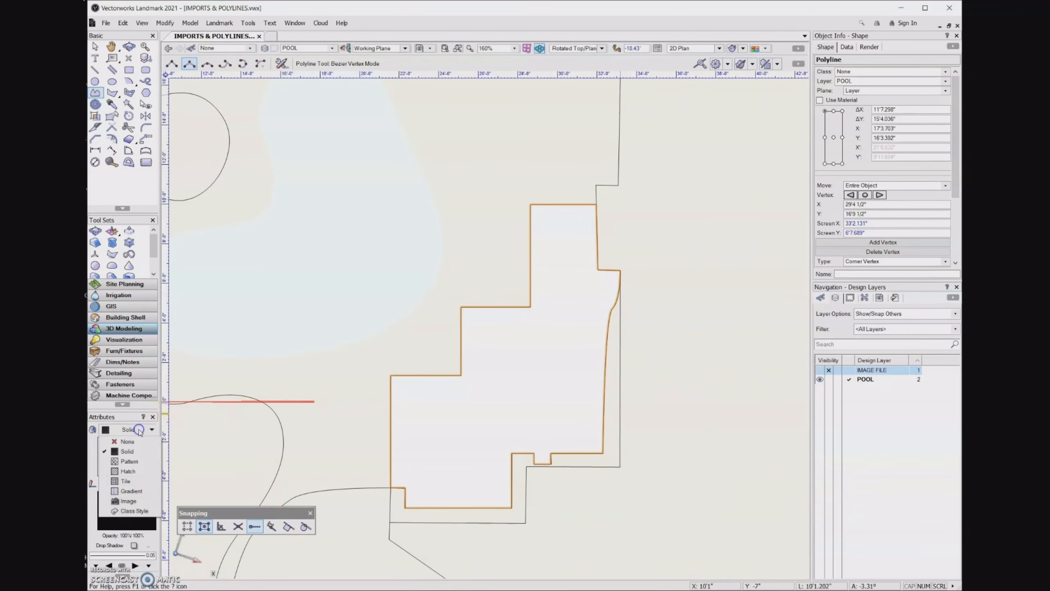
left_click(136, 471)
left_click(131, 457)
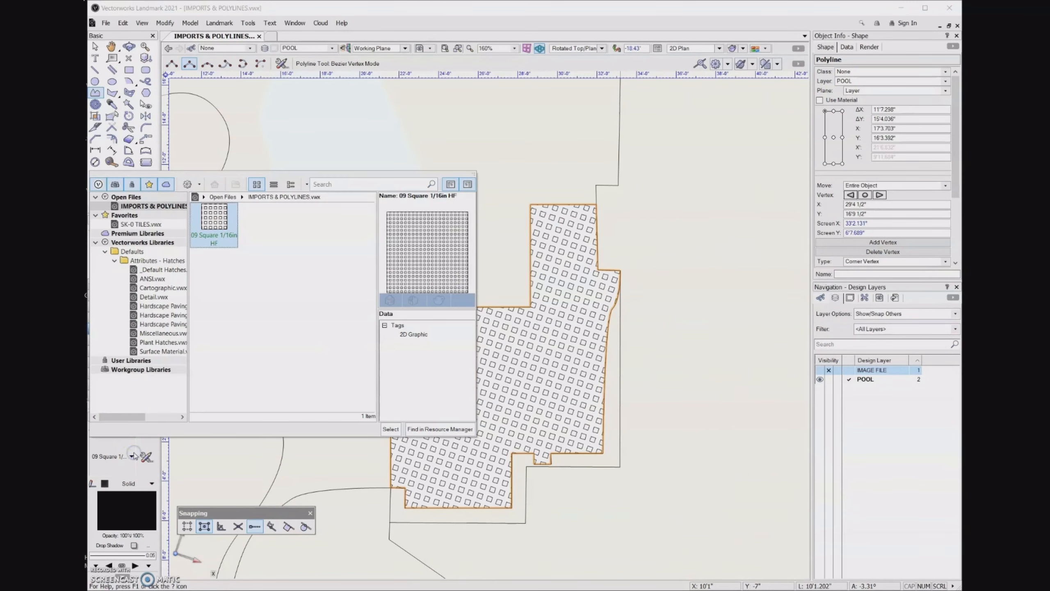
left_click(348, 182)
type("decking\\")
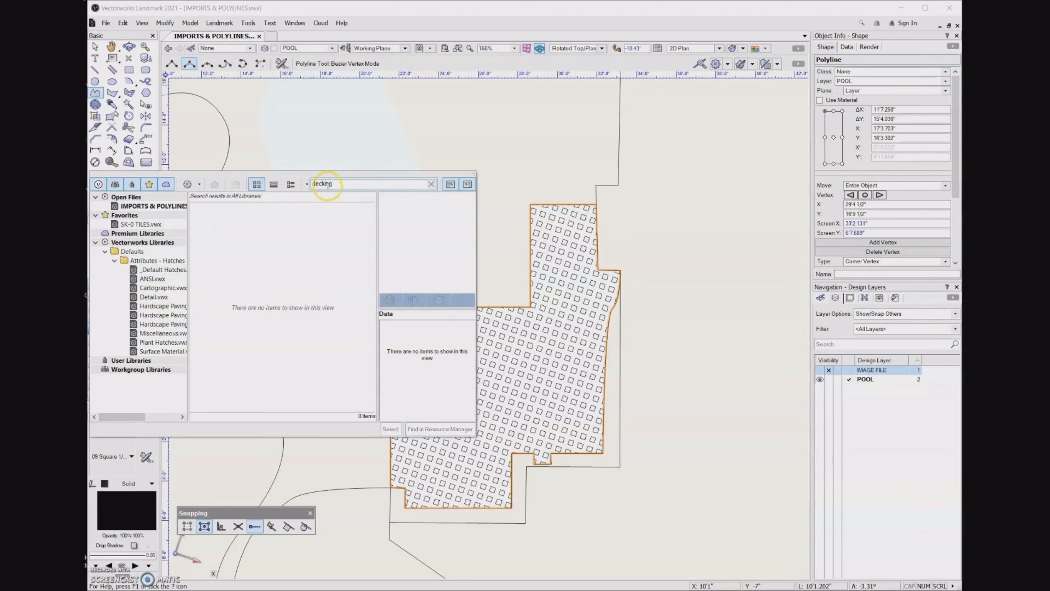
left_click_drag(326, 184, 341, 183)
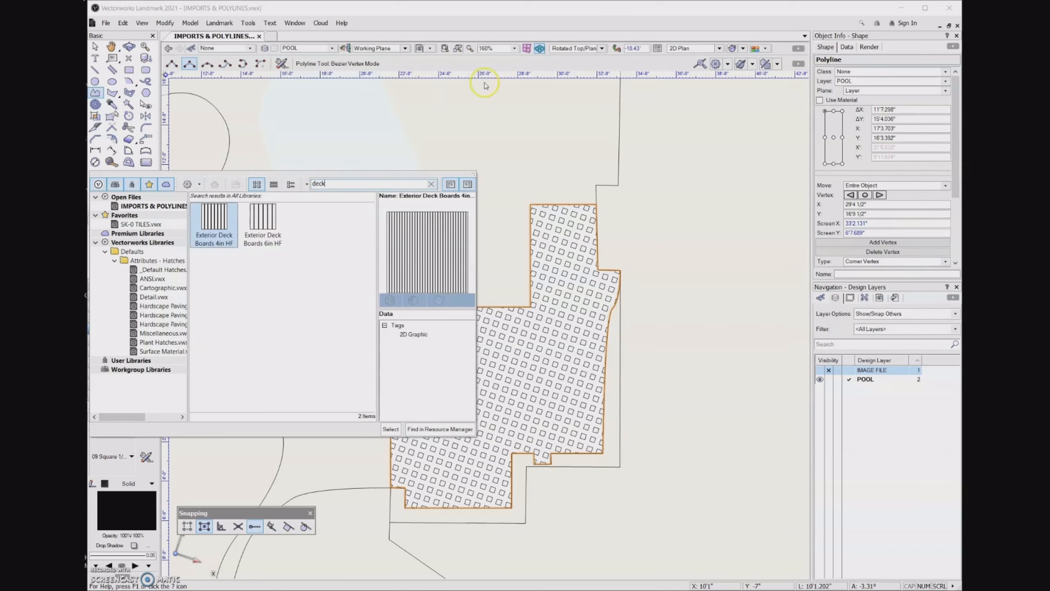
double_click(212, 219)
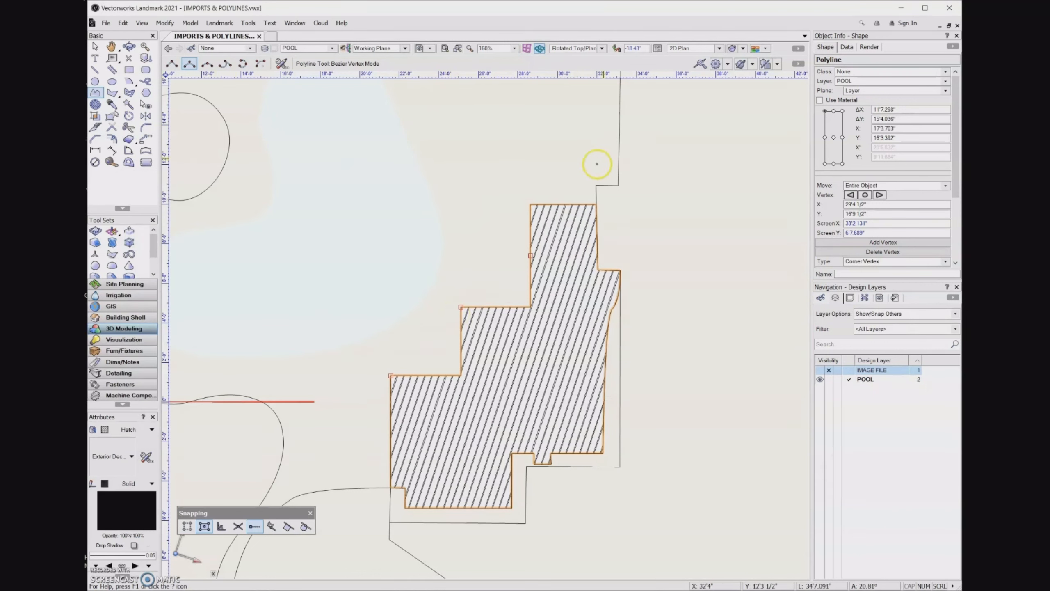
- Return to the Top/Plan view and rotate the terrace's hatch with Attribute Mapping so the boards run parallel to its long edges
left_click(602, 48)
left_click(603, 60)
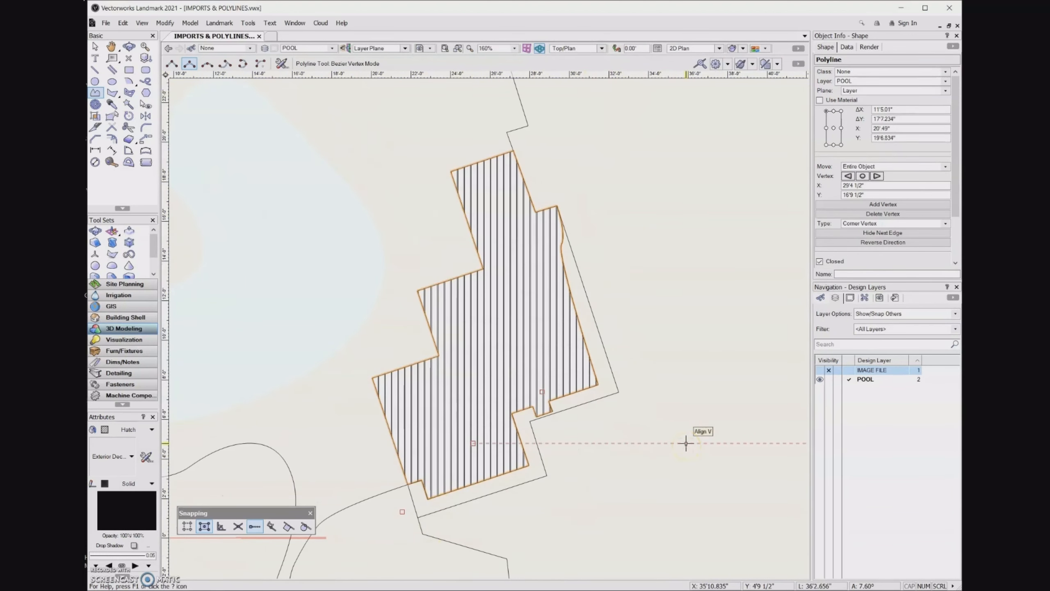
left_click(96, 116)
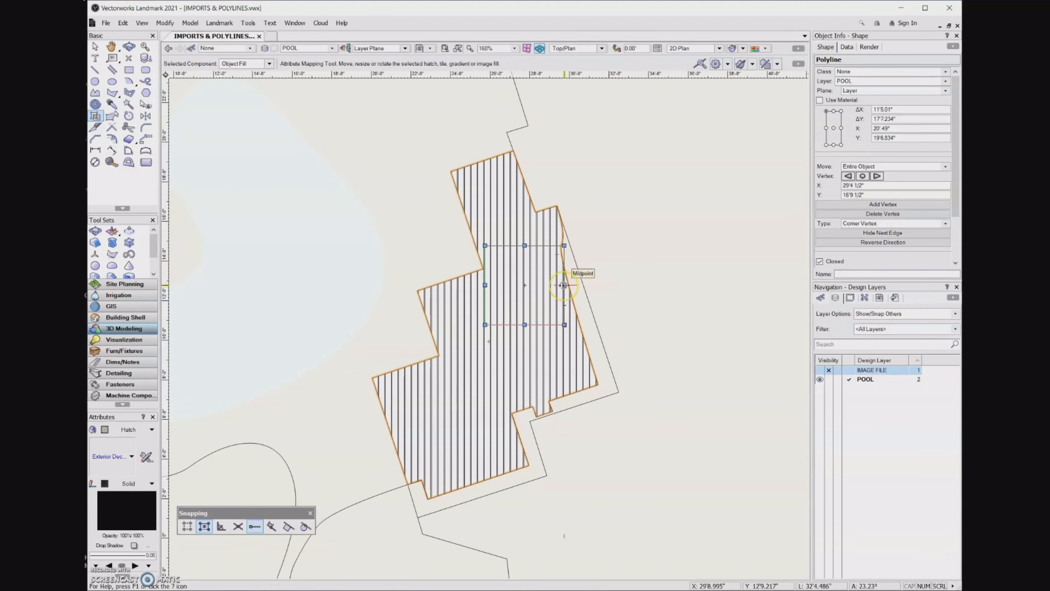
left_click_drag(563, 285, 567, 259)
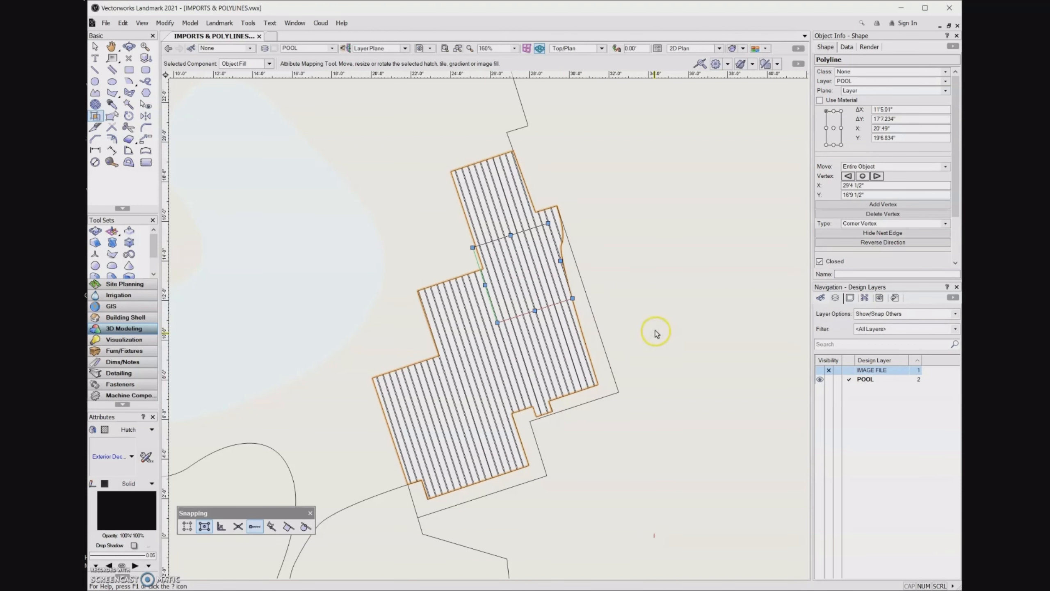
left_click(649, 399)
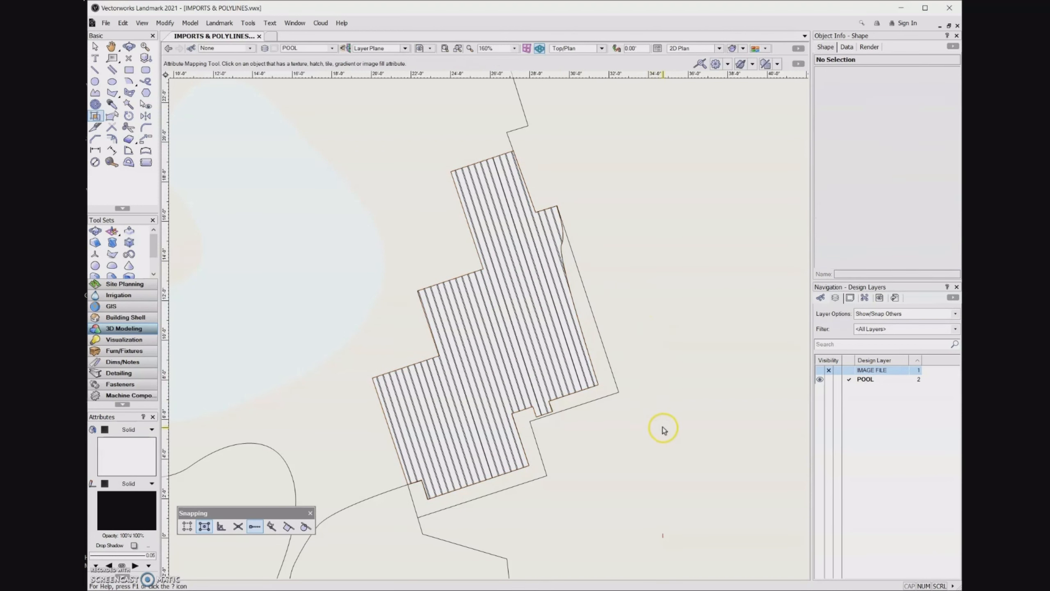
- Examine the double wall lines and curved ends above the pool for enclosed areas suitable for the 2D Polygon tool's Inner Boundary mode
scroll(661, 422, "down", 2)
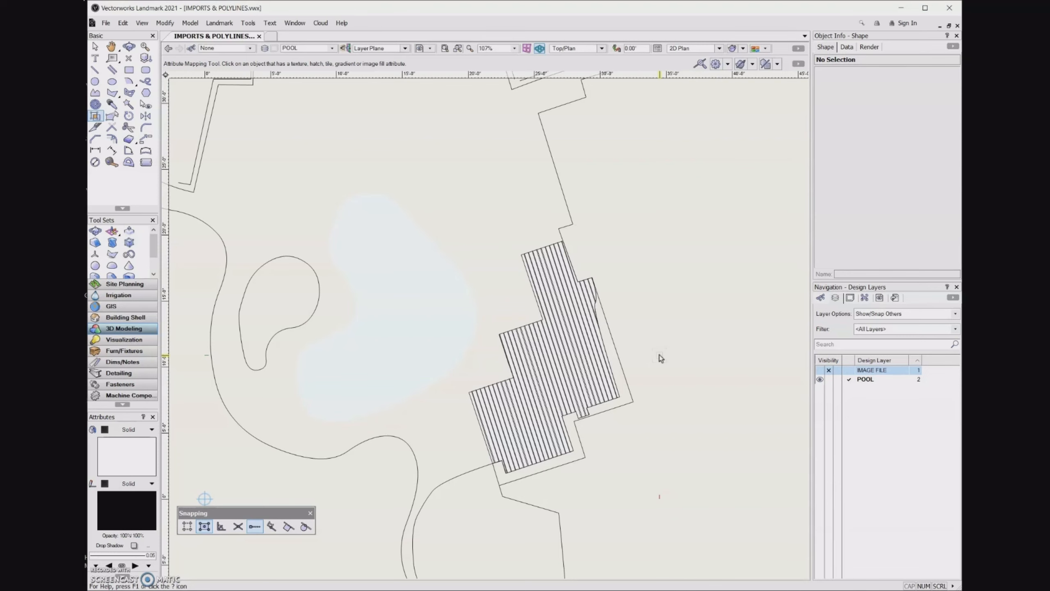
mouse_move(659, 355)
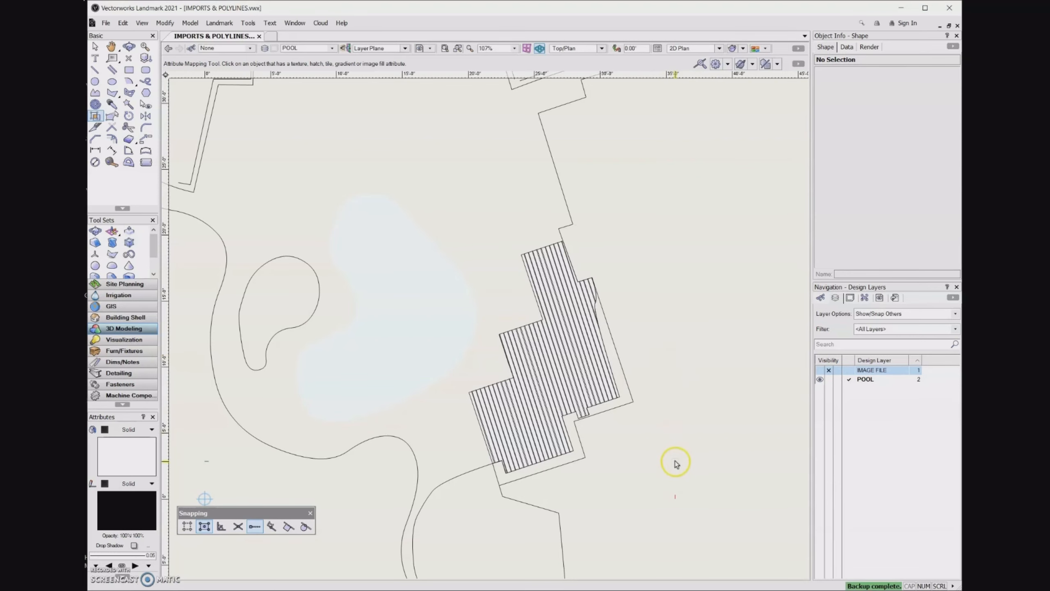
scroll(671, 455, "down", 2)
middle_click_drag(696, 266, 670, 390)
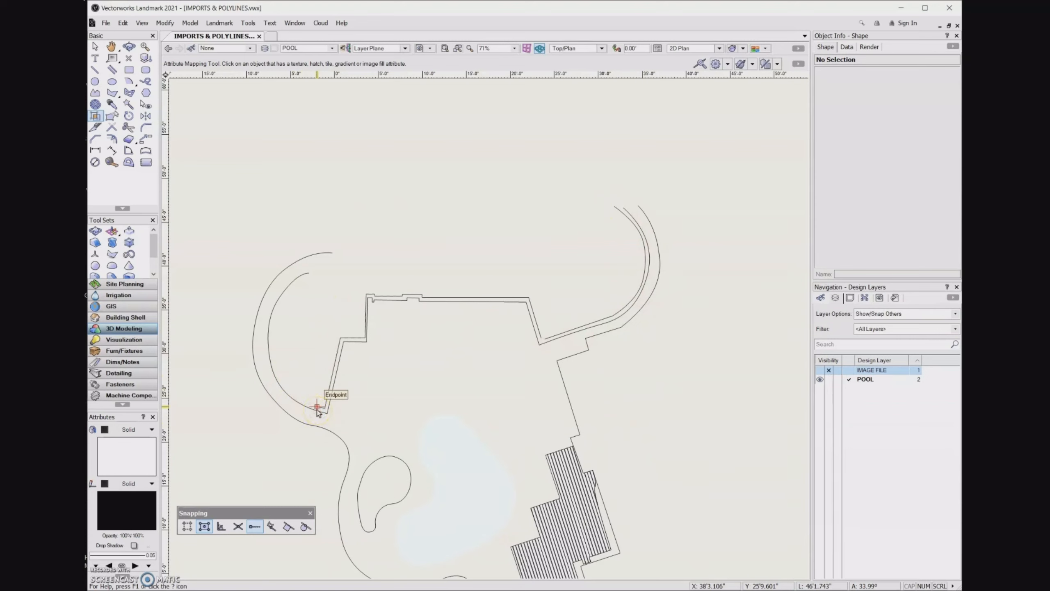
mouse_move(317, 409)
left_click(109, 117)
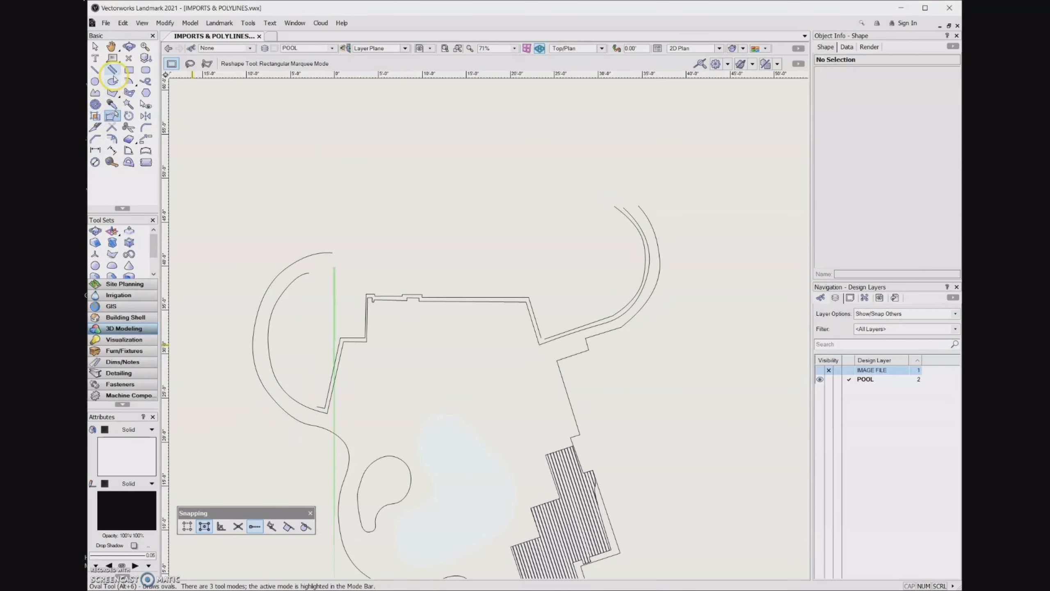
left_click(111, 95)
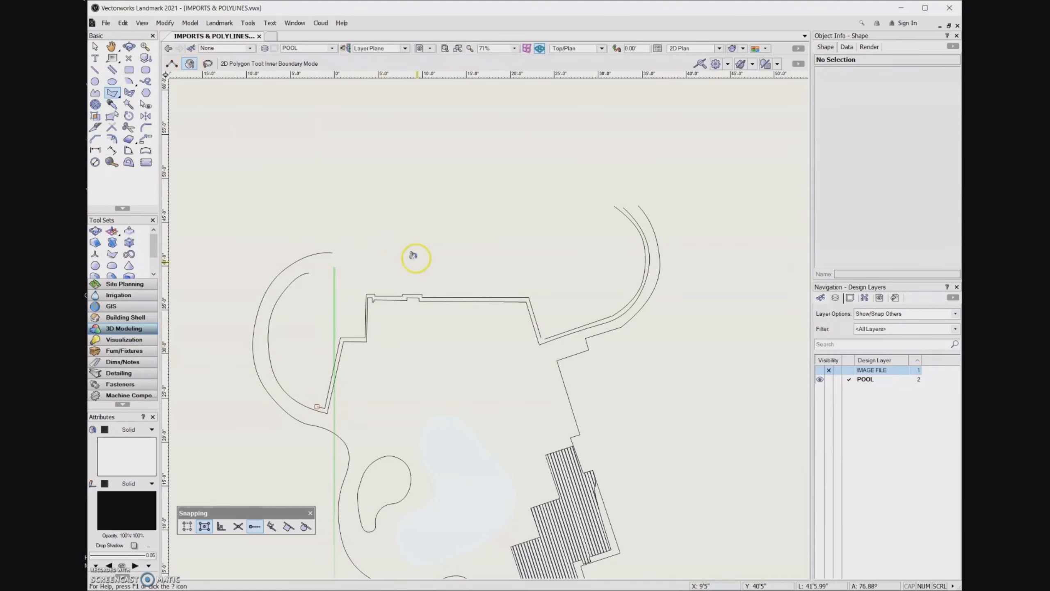
scroll(417, 267, "up", 2)
scroll(484, 338, "up", 3)
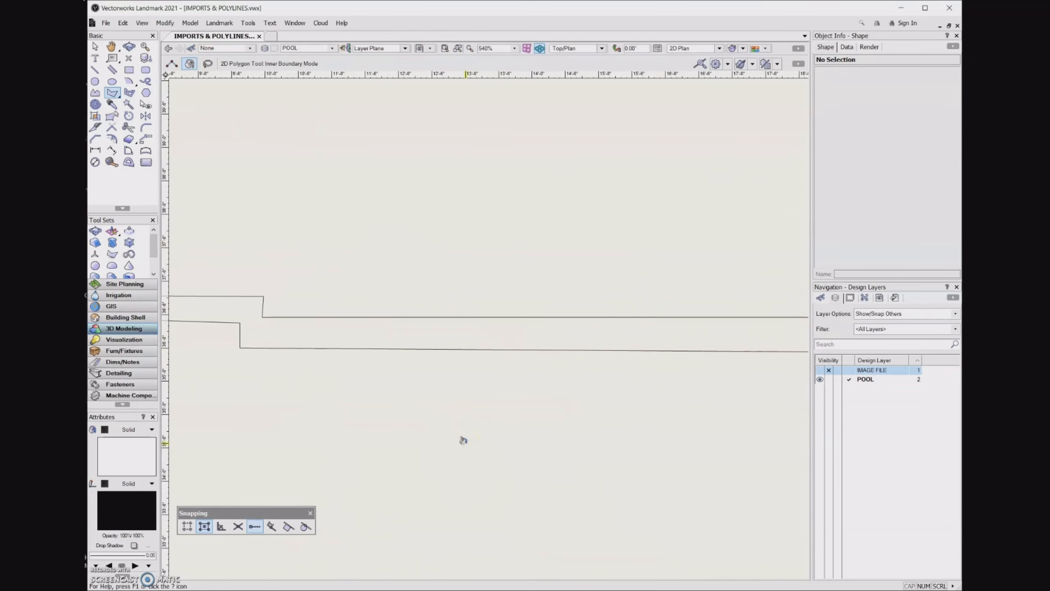
scroll(500, 364, "down", 5)
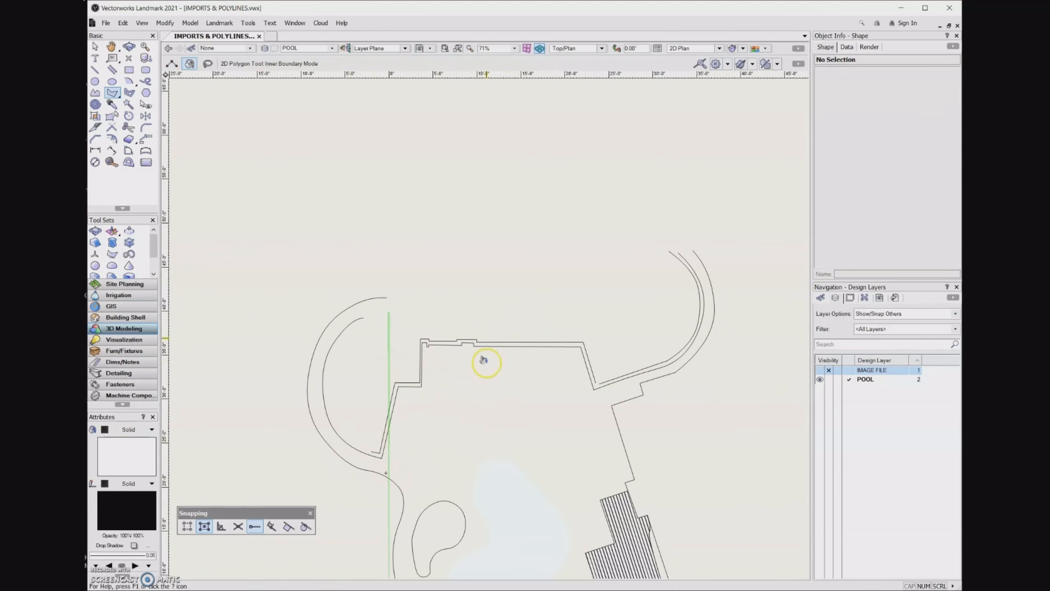
scroll(377, 455, "up", 3)
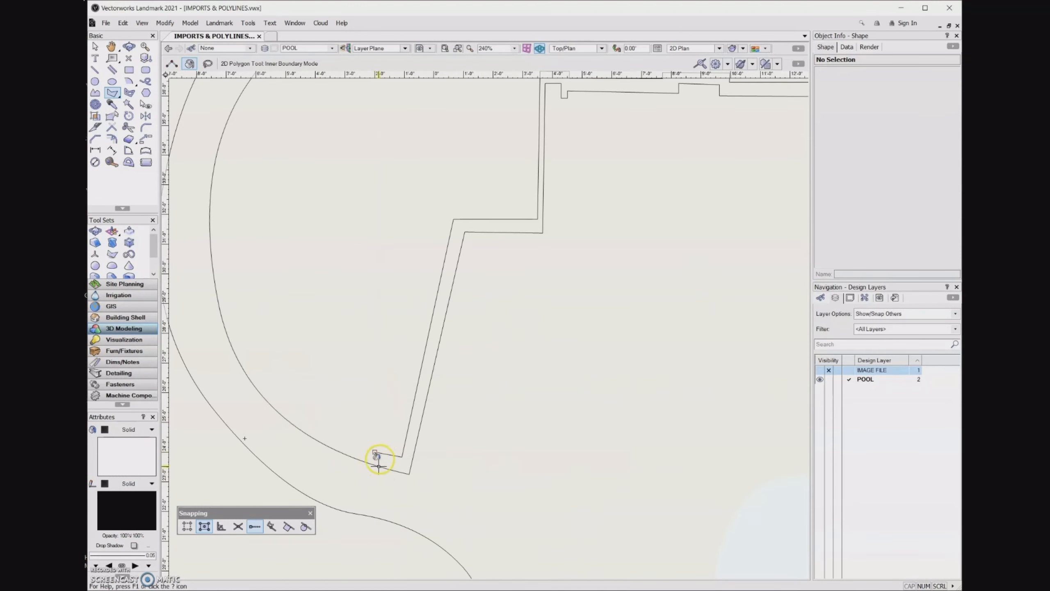
scroll(348, 438, "down", 3)
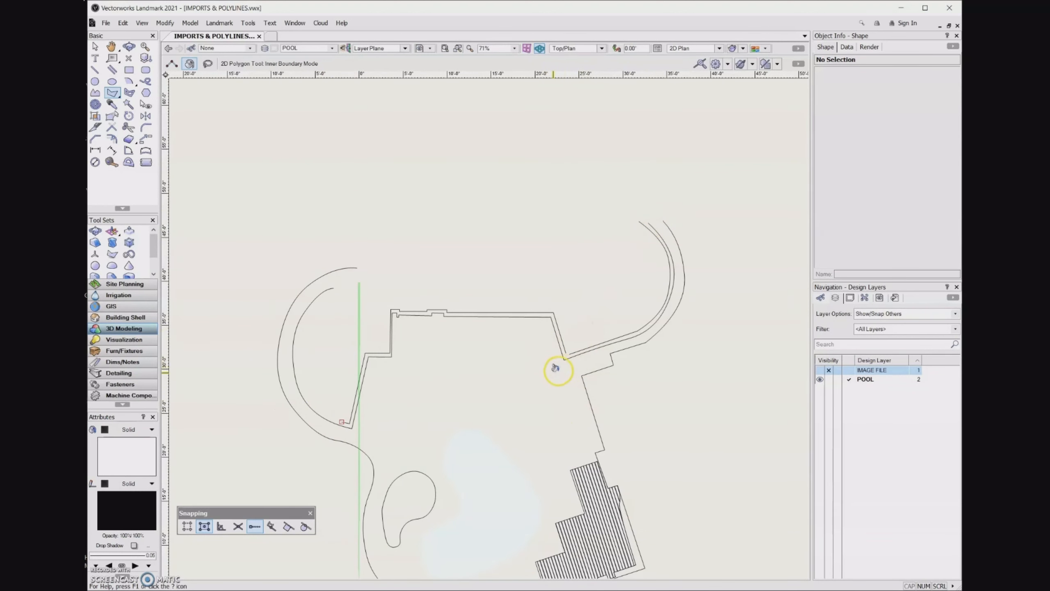
- Close the gap in the upper wall line at the inward corner near the curved wall with Connect/Combine in Single Object Connect Mode
scroll(560, 365, "up", 5)
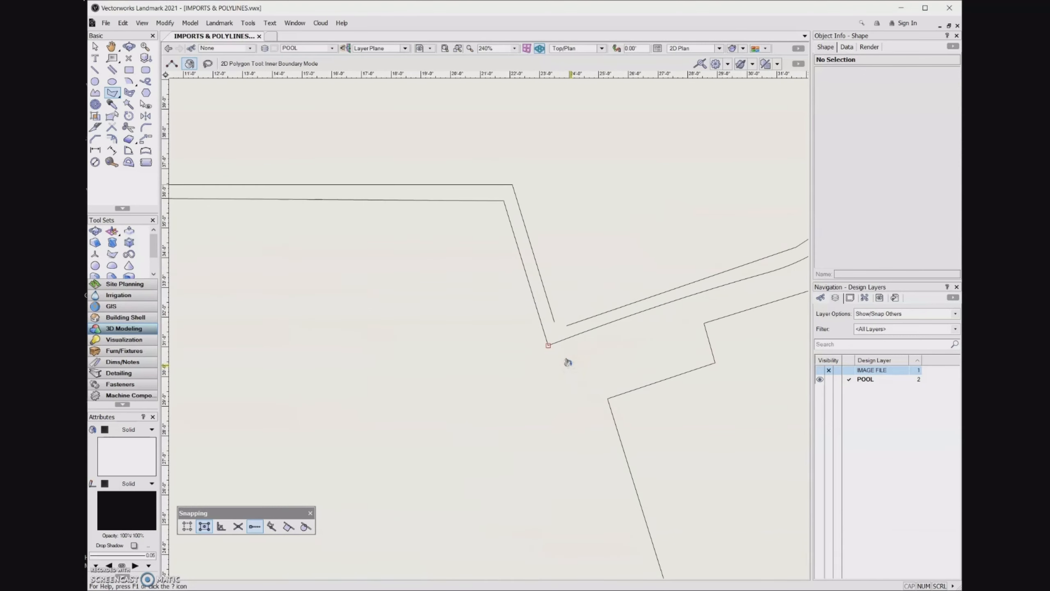
mouse_move(567, 362)
middle_mouse_down()
mouse_move(546, 391)
mouse_move(492, 413)
middle_mouse_up()
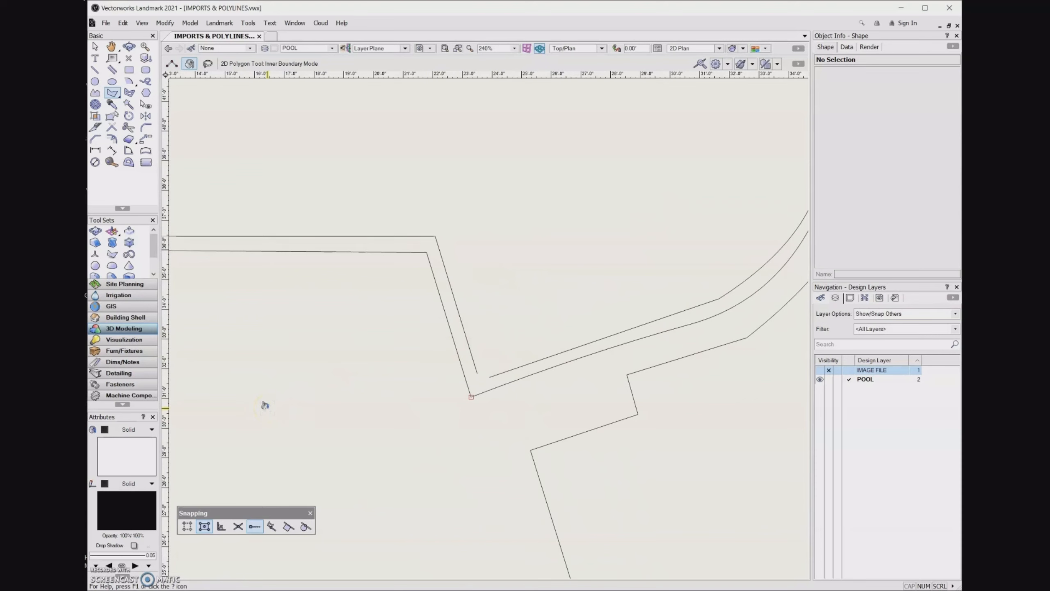
left_click(111, 129)
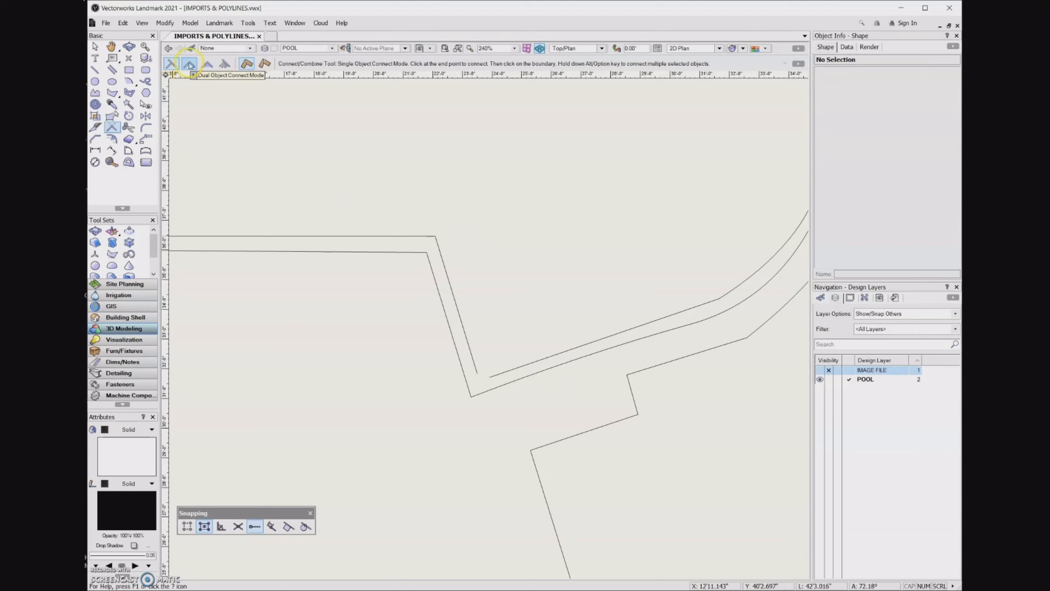
left_click(470, 349)
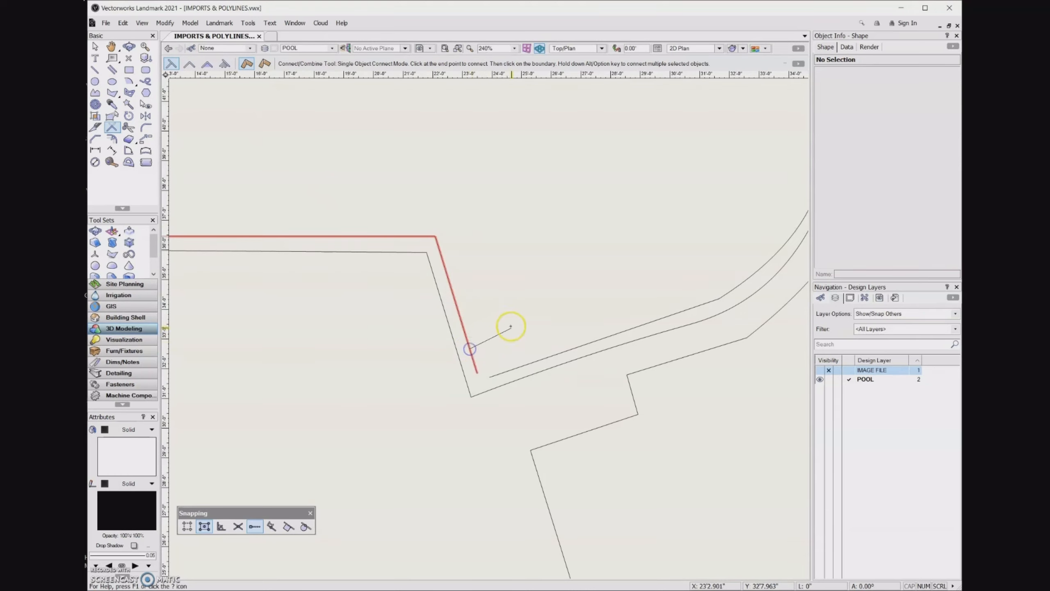
left_click(524, 365)
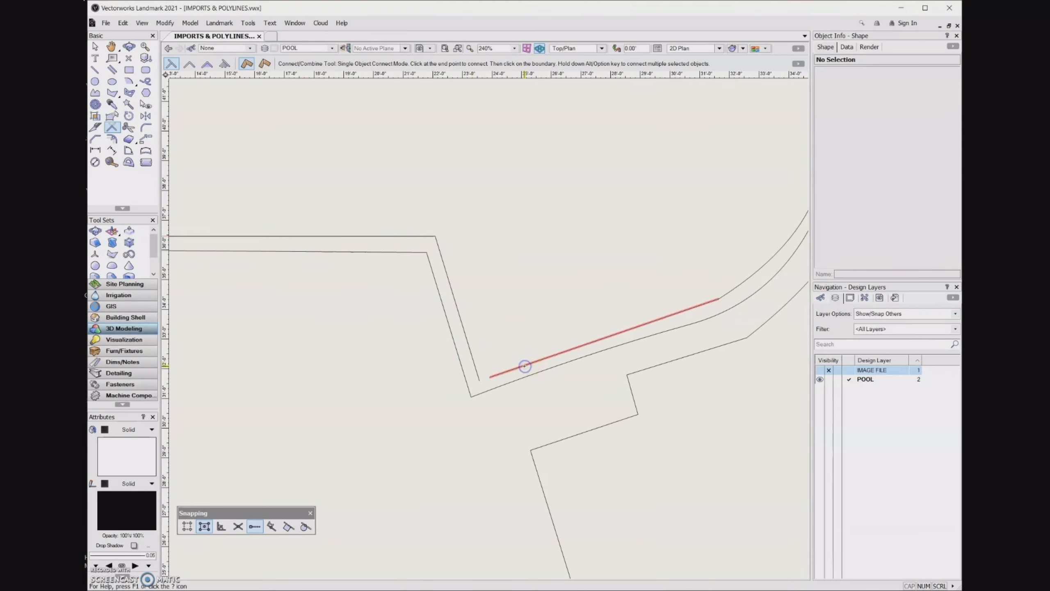
left_click(497, 374)
left_click(474, 363)
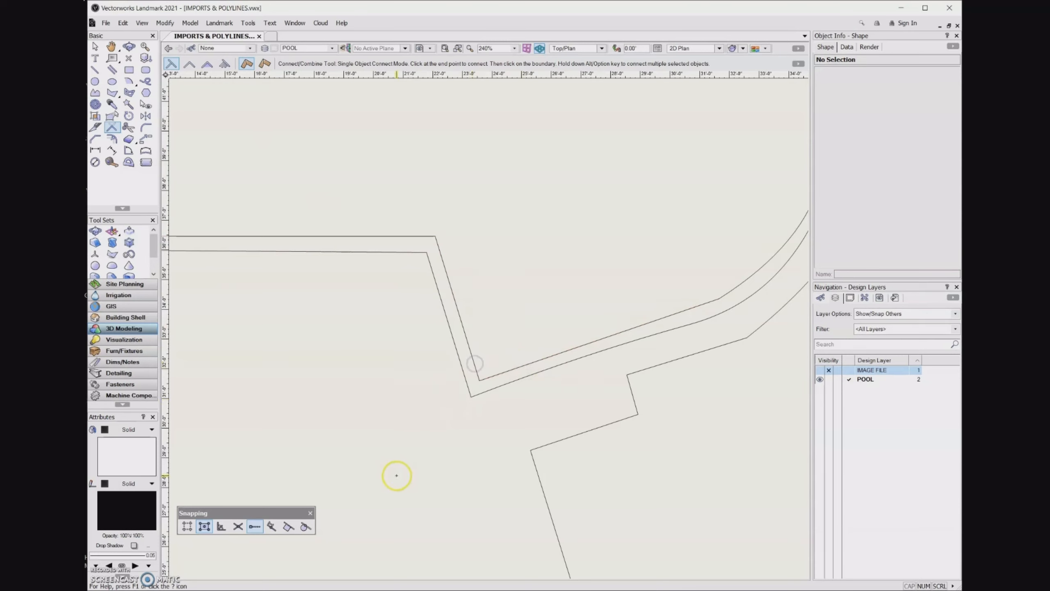
- Draw an unconstrained line about 4'8" long across the open ends of the curved wall lines beyond that corner
scroll(393, 455, "down", 4)
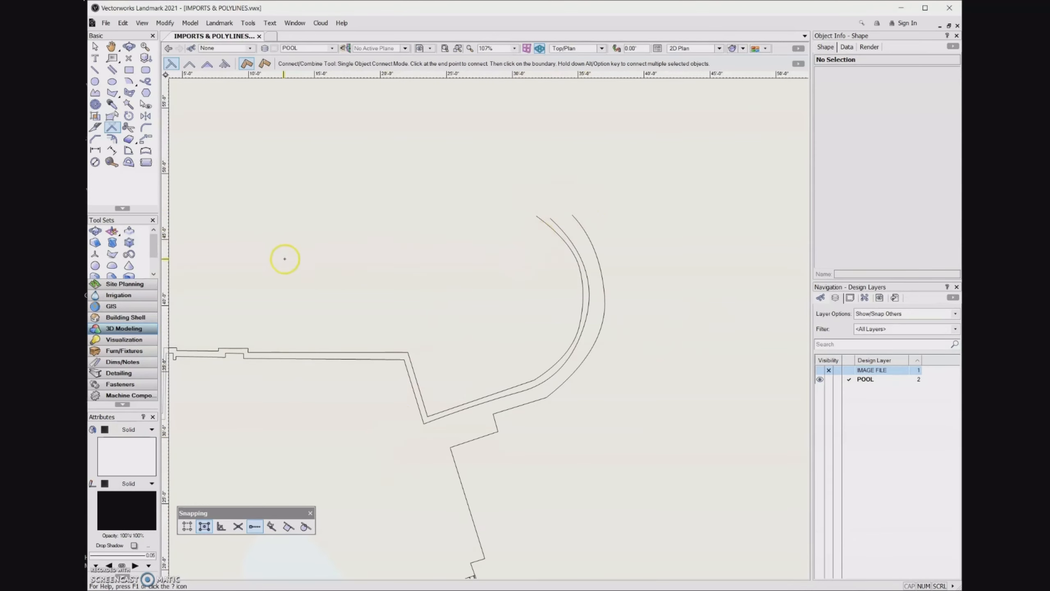
left_click(94, 70)
scroll(534, 232, "up", 4)
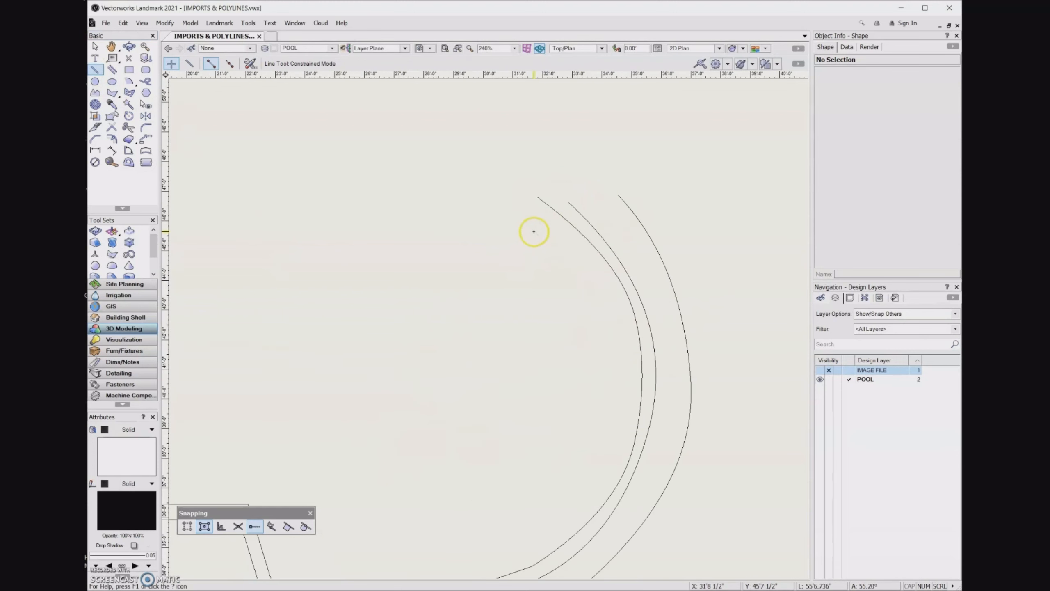
left_click(525, 219)
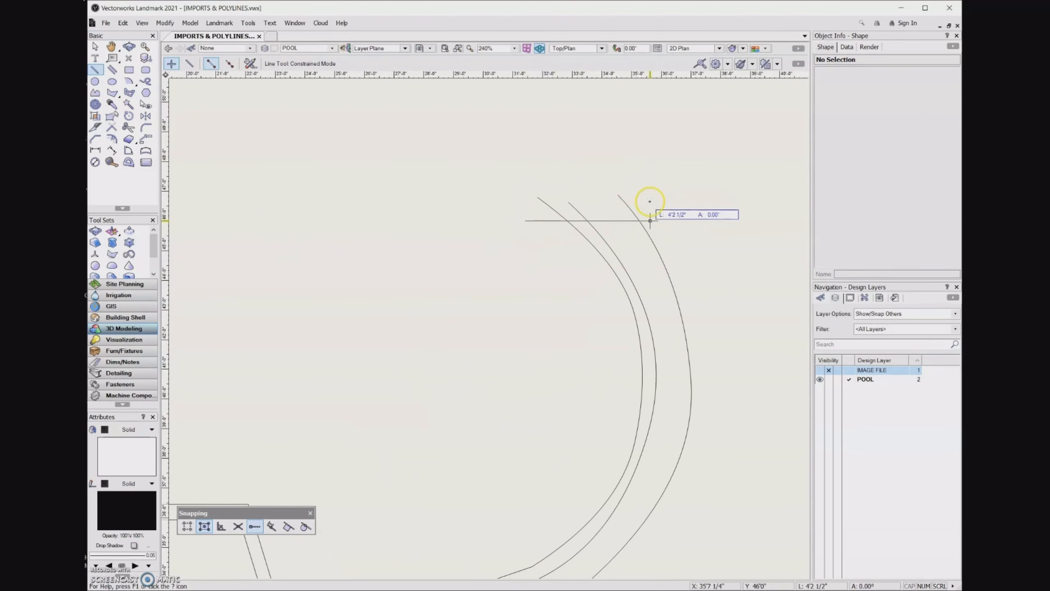
key("Escape")
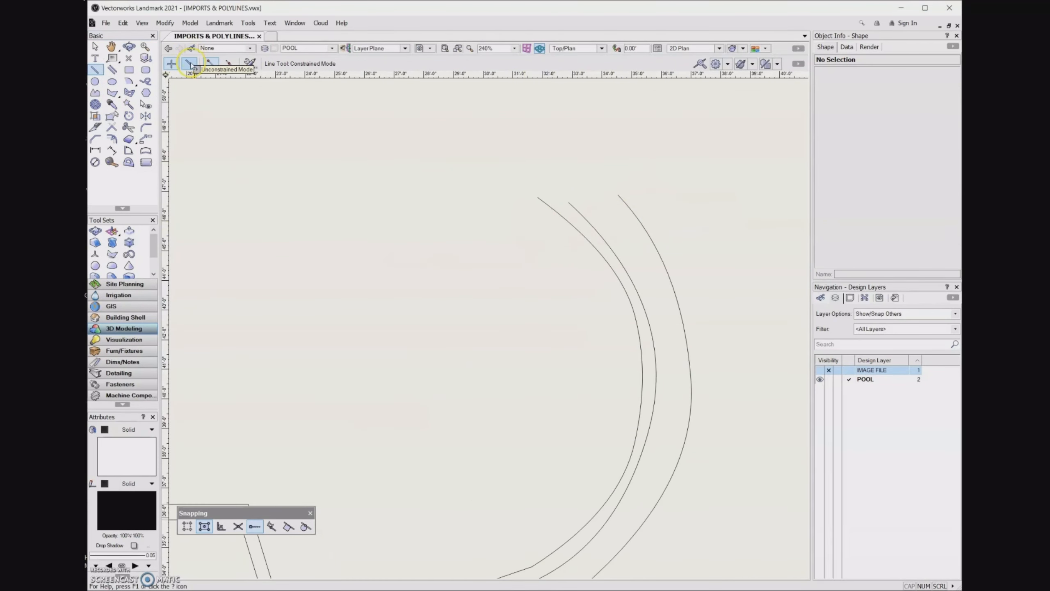
left_click(190, 63)
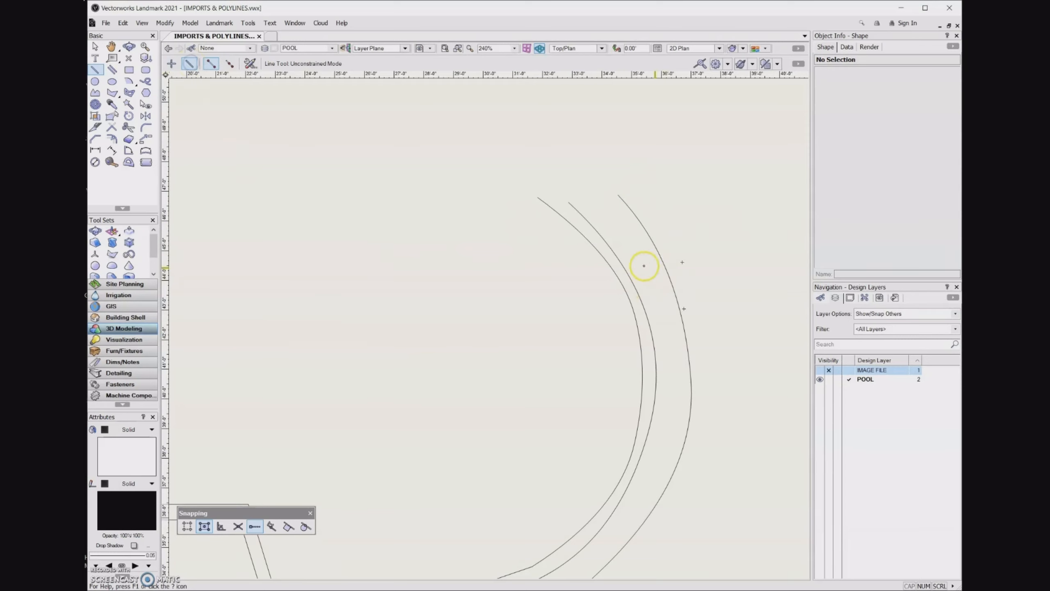
left_click(535, 239)
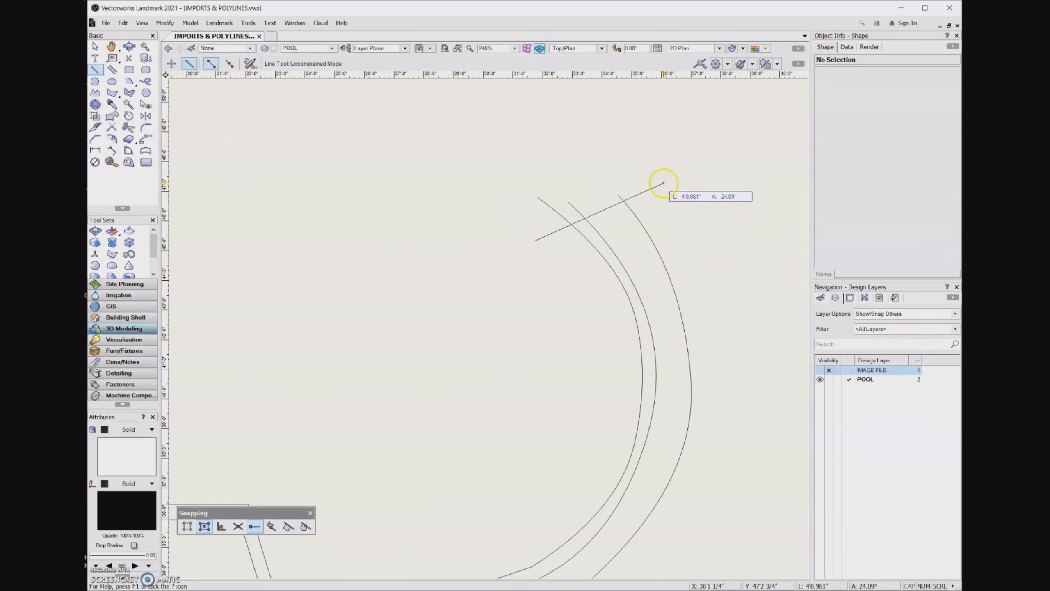
left_click(662, 178)
- Draw a line about 1'4" long across the wall's opposite open end, where the short return meets the inner planting curve
scroll(536, 404, "down", 2)
scroll(536, 405, "down", 1)
middle_click_drag(514, 424, 725, 290)
scroll(724, 291, "down", 1)
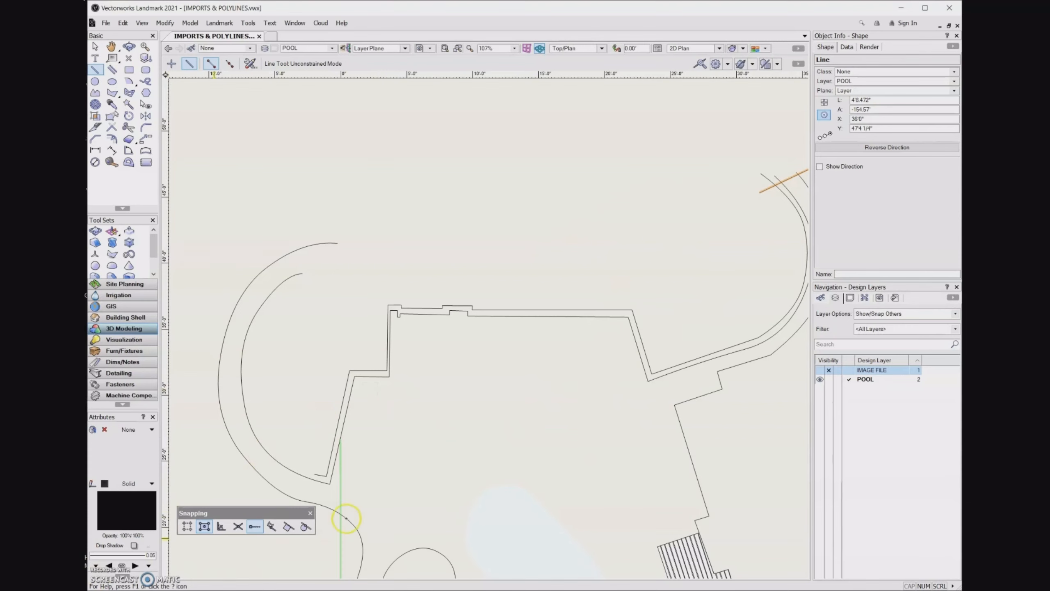
scroll(343, 496, "up", 3)
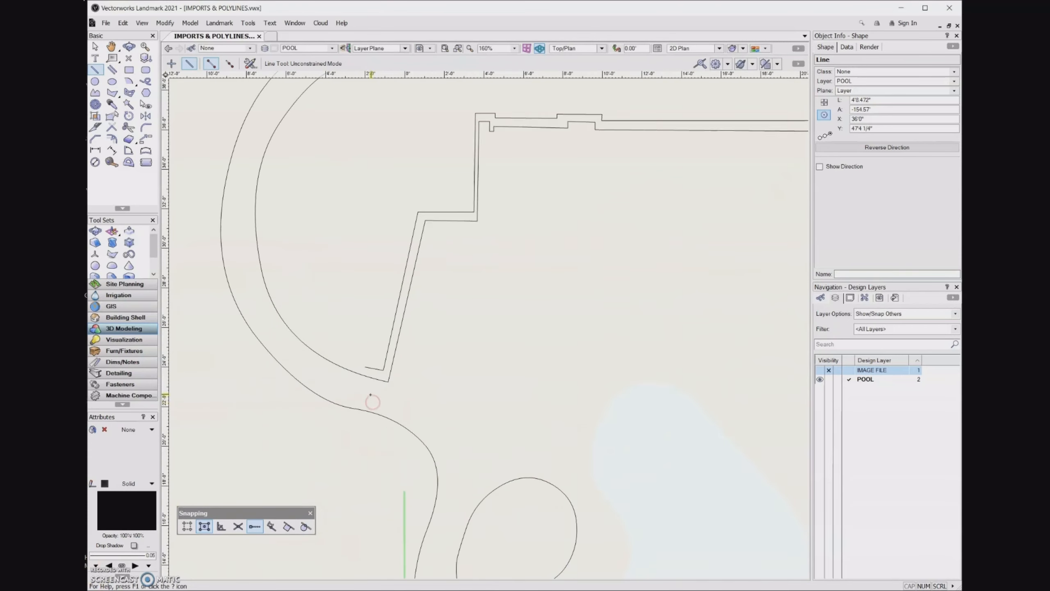
scroll(371, 401, "up", 3)
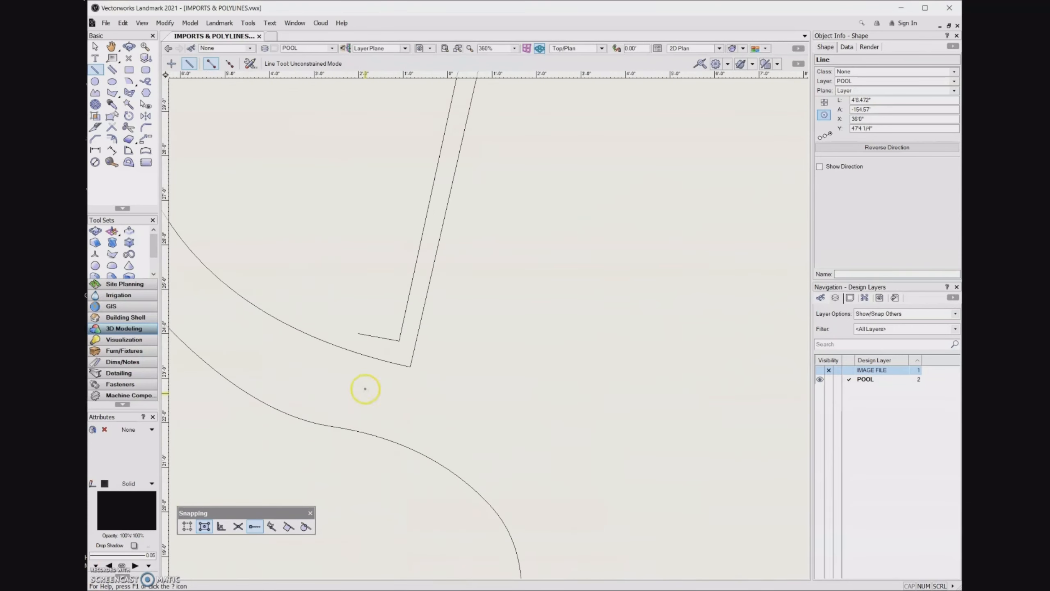
left_click(370, 322)
left_click(358, 378)
- Create a closed shape between the double wall lines with the 2D Polygon tool's Inner Boundary mode
scroll(307, 469, "down", 6)
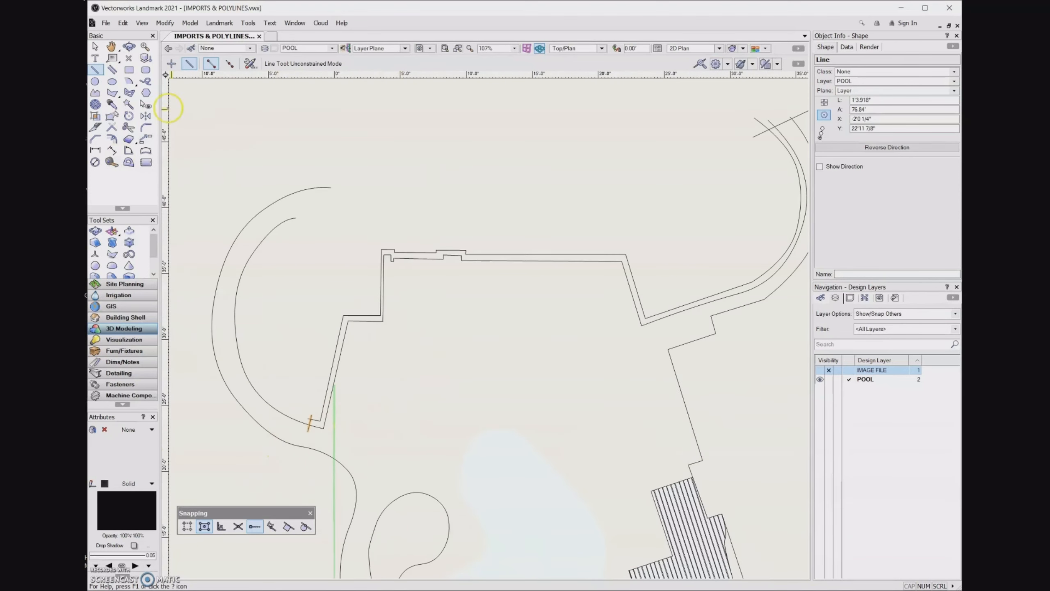
left_click(113, 93)
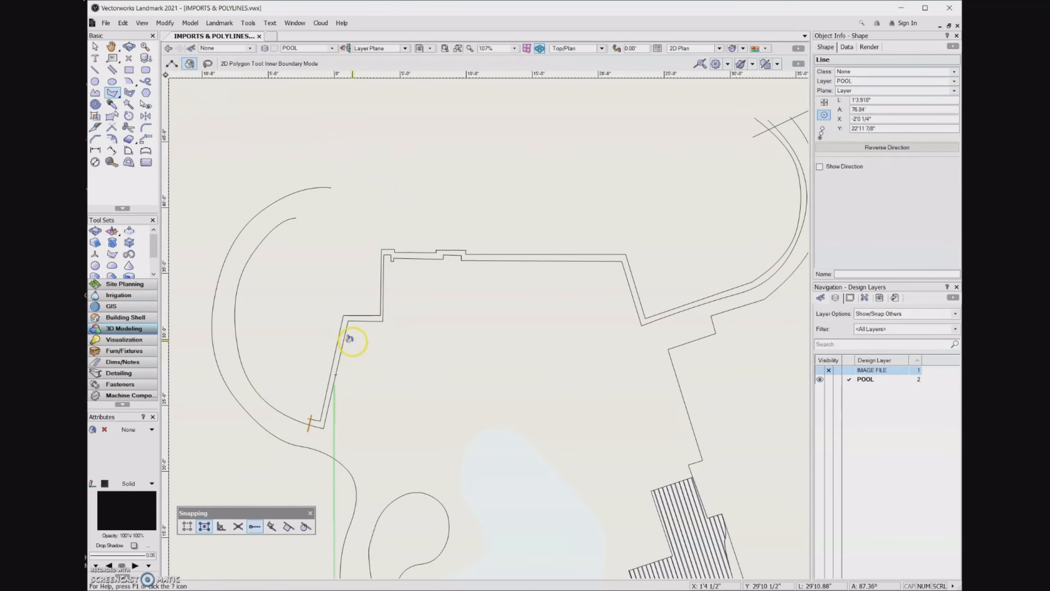
scroll(349, 337, "up", 6)
left_click(376, 272)
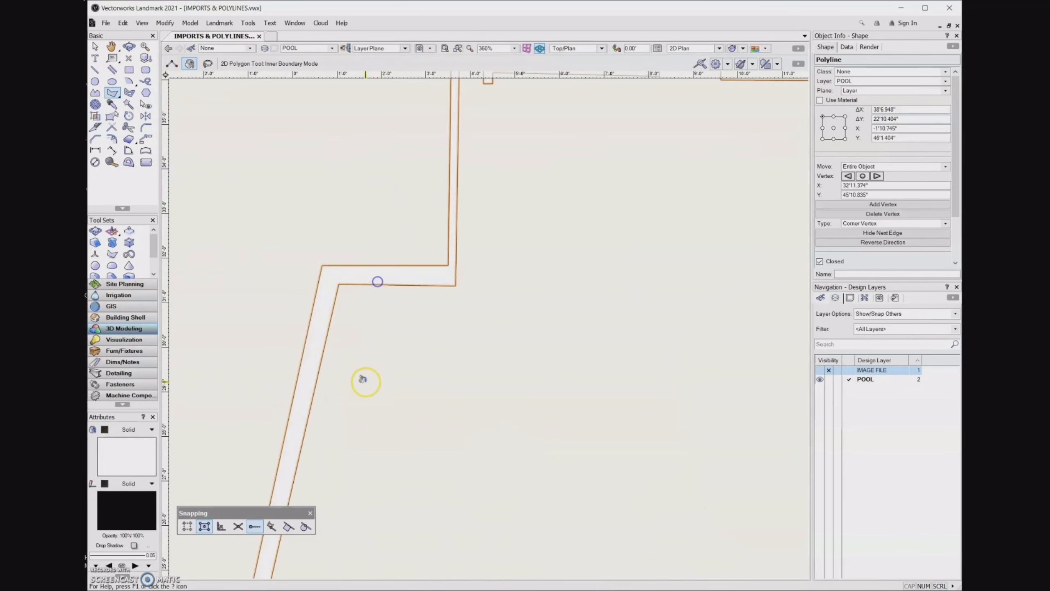
- Give the new wall shape a light grey solid fill from the Standard Vectorworks Colors and deselect it
scroll(368, 403, "down", 6)
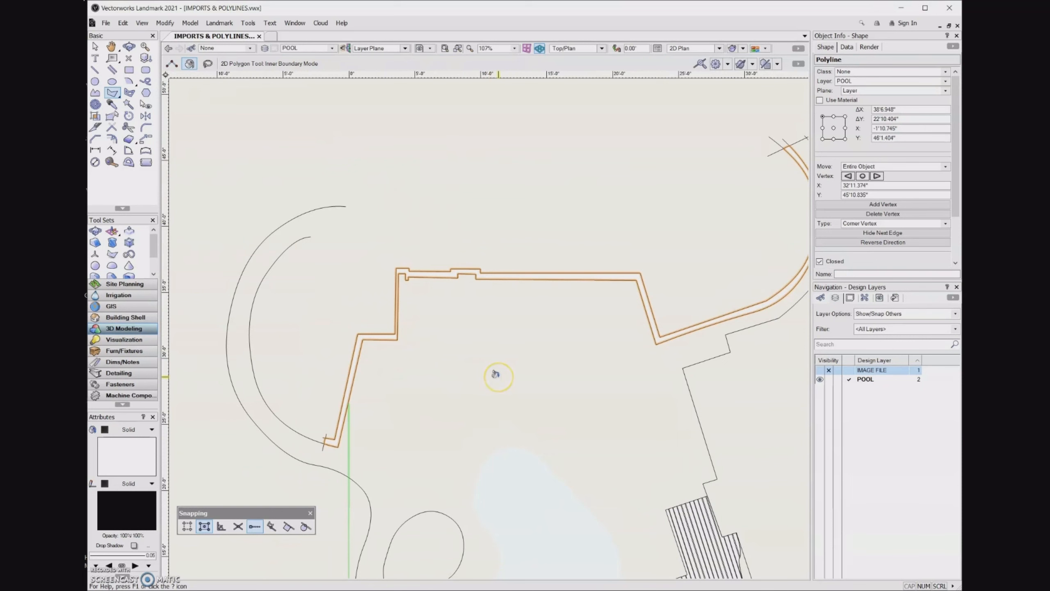
middle_click_drag(495, 374, 462, 291)
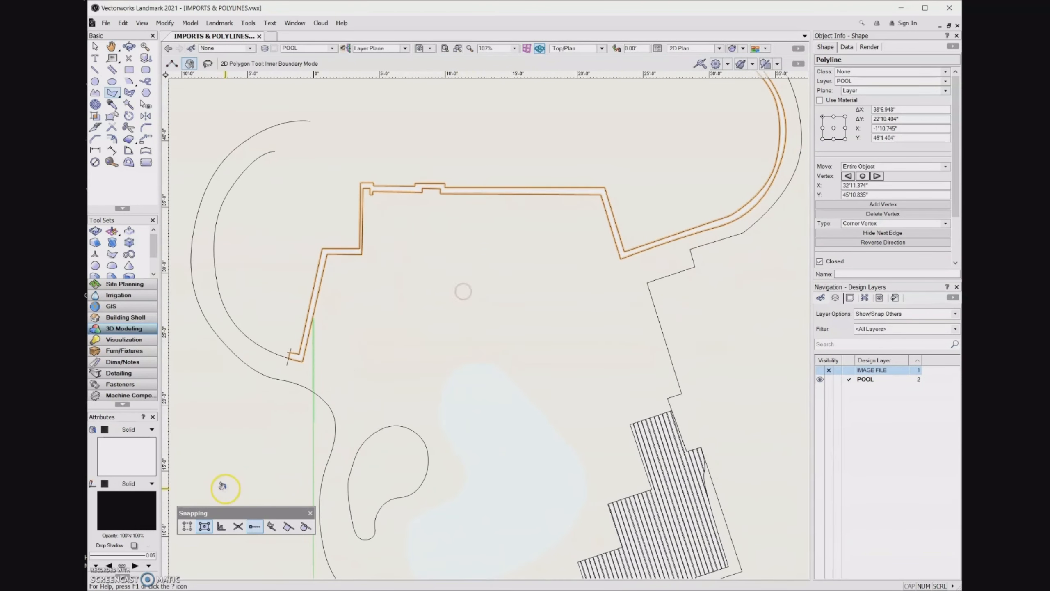
left_click(138, 457)
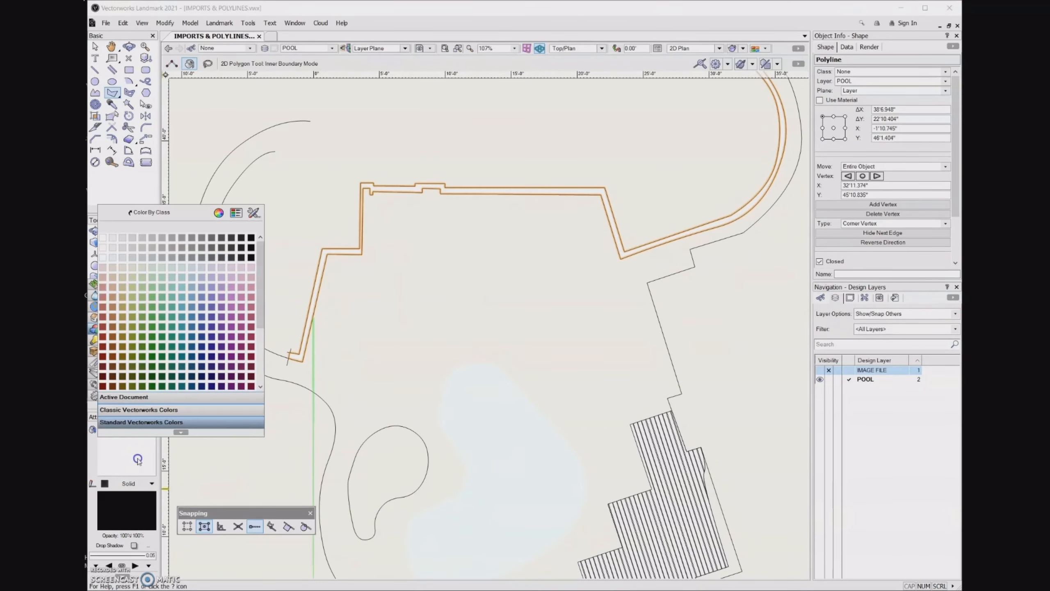
left_click(140, 238)
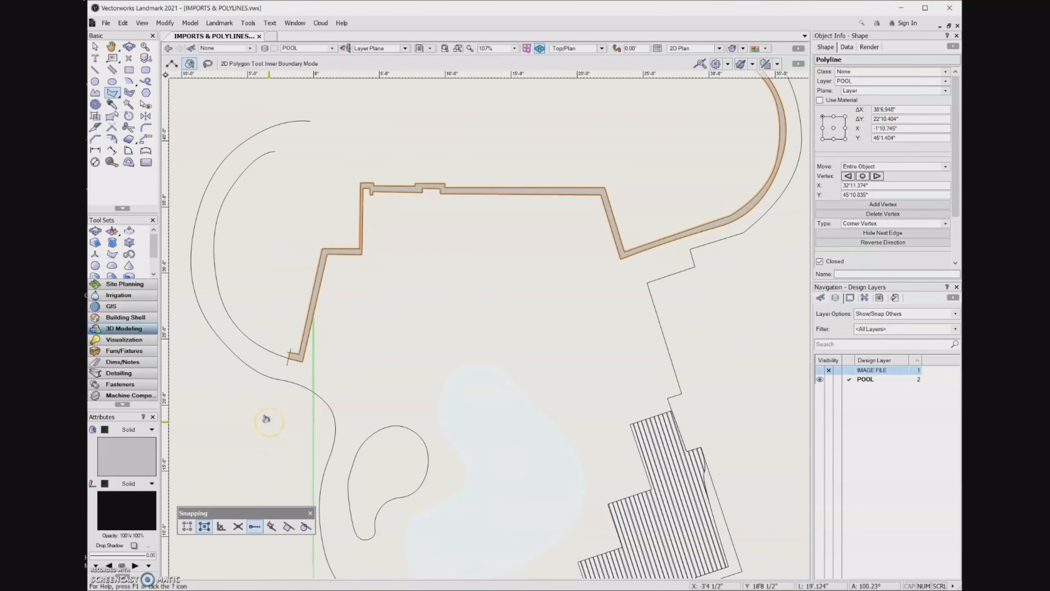
scroll(266, 419, "down", 2)
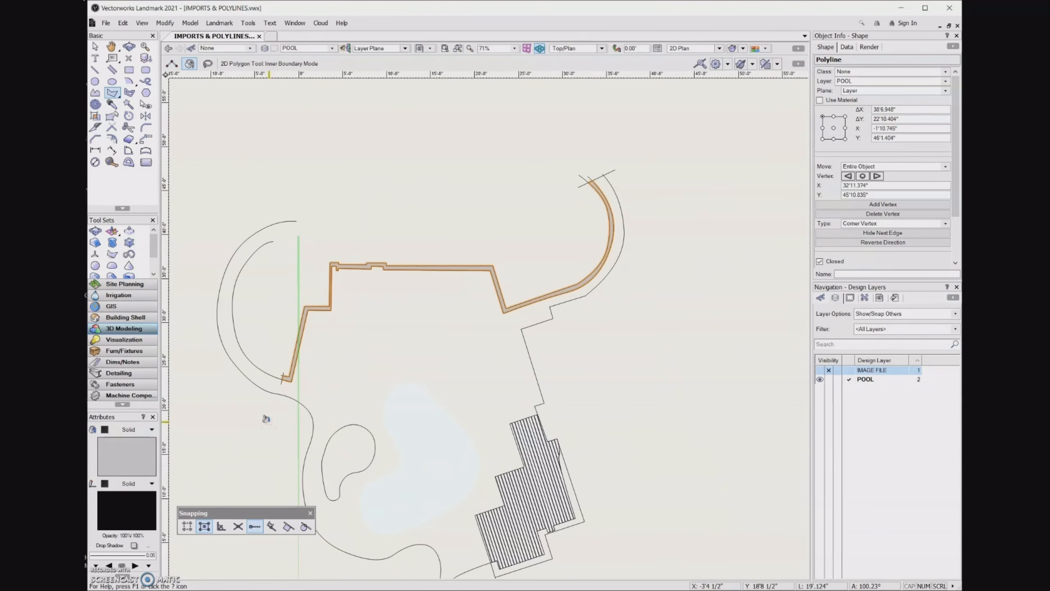
left_click(595, 390)
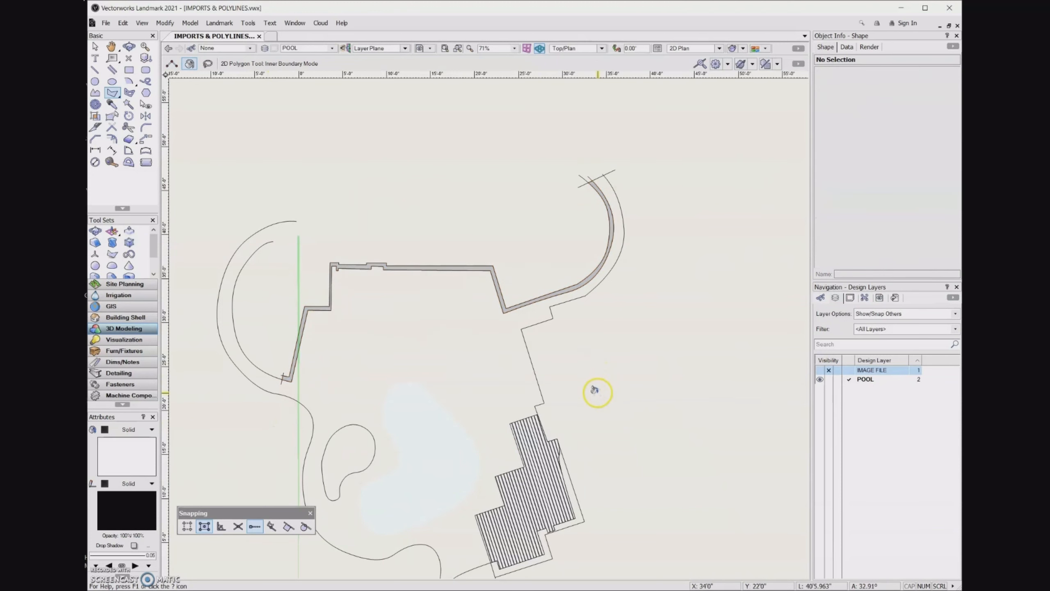
mouse_move(595, 389)
middle_mouse_down()
mouse_move(619, 316)
mouse_move(636, 317)
middle_mouse_up()
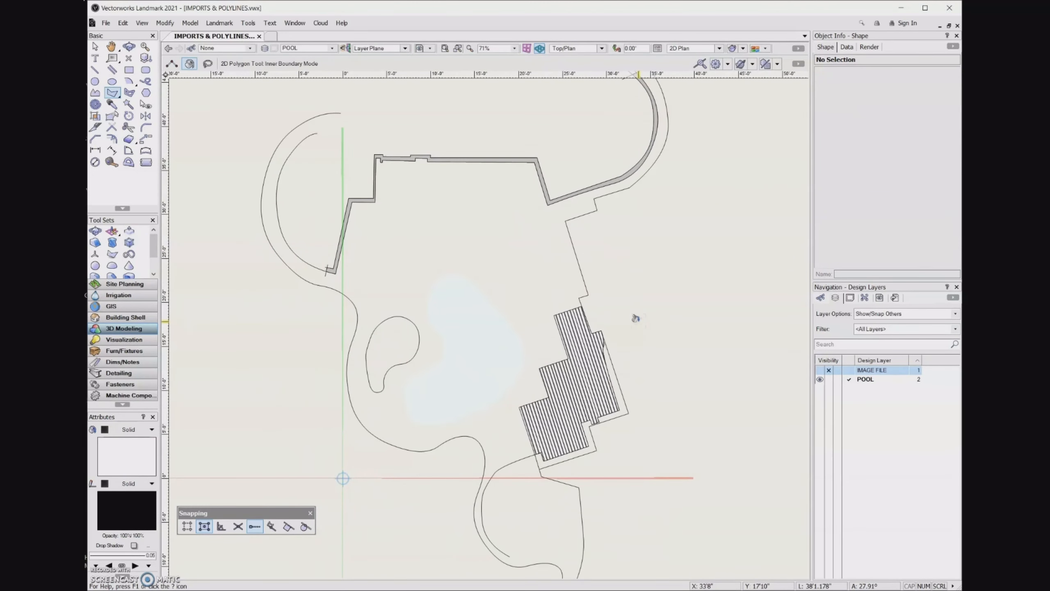